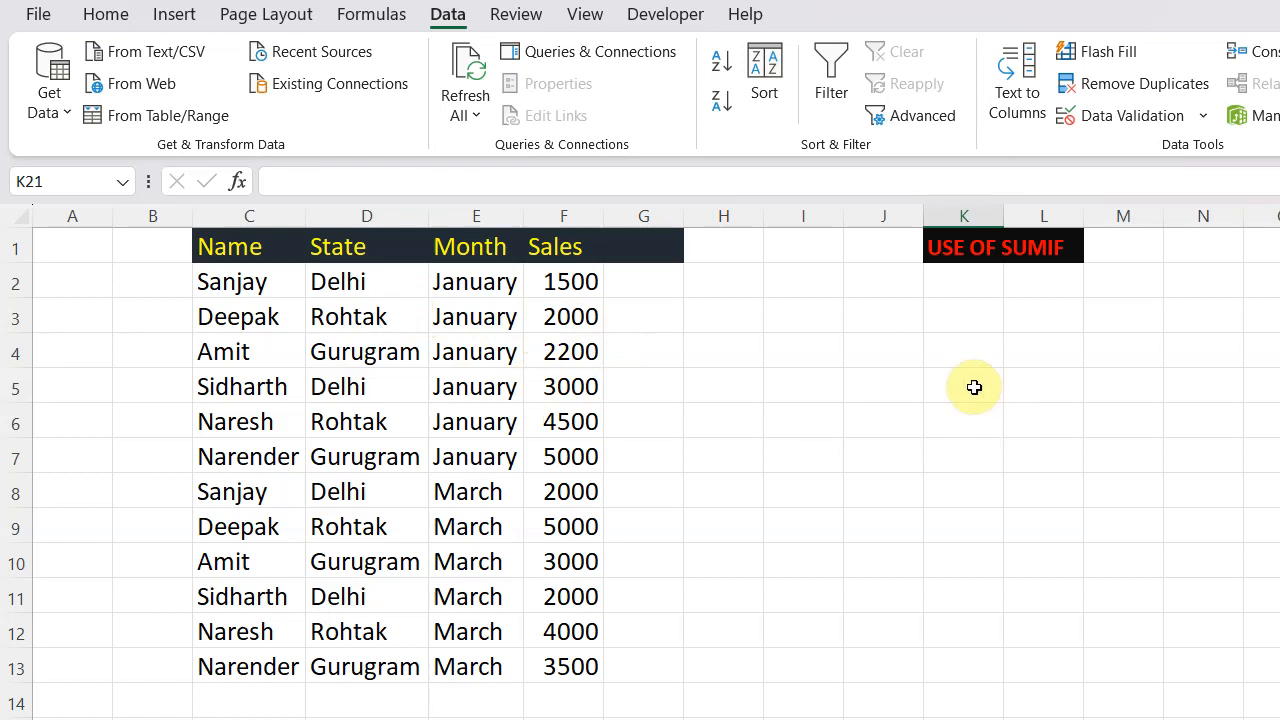
- In J4, enter a SUMIF formula over C2:C13 with the first listed person's name typed in quotes as criterion, summing F2:F13
{"action": "left_click", "coordinate": [877, 350]}
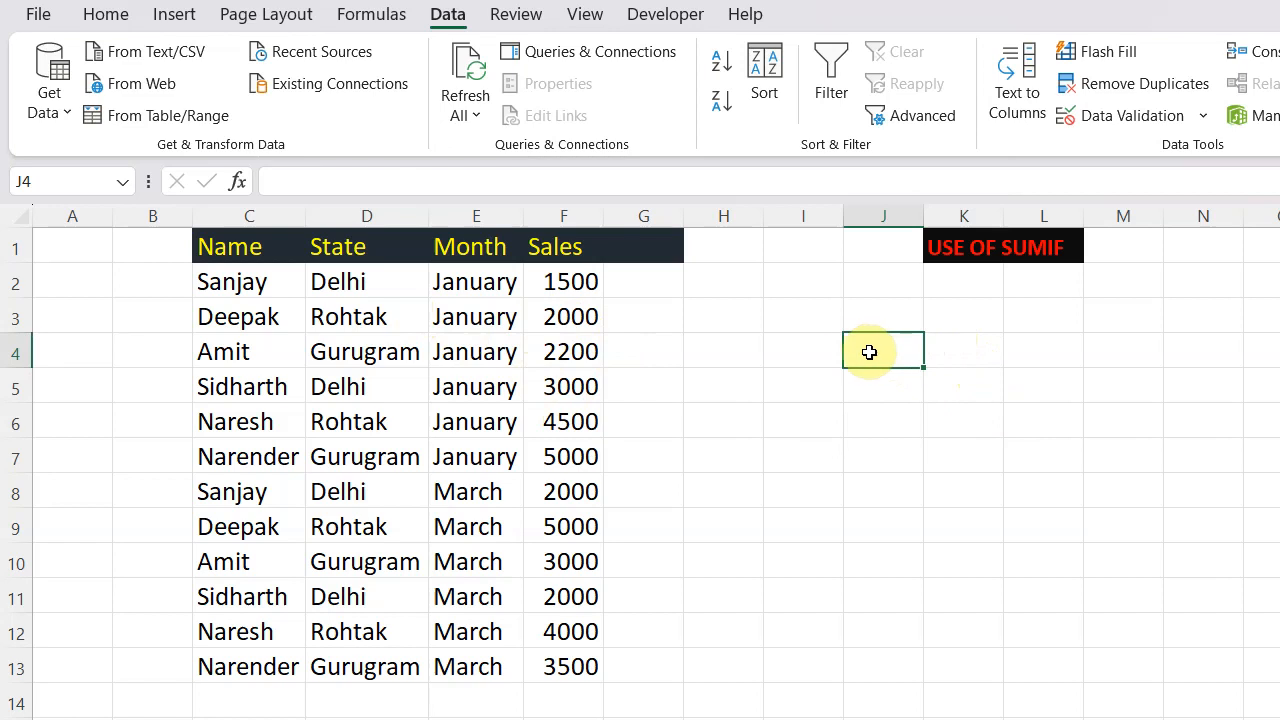
{"action": "double_click", "coordinate": [857, 350]}
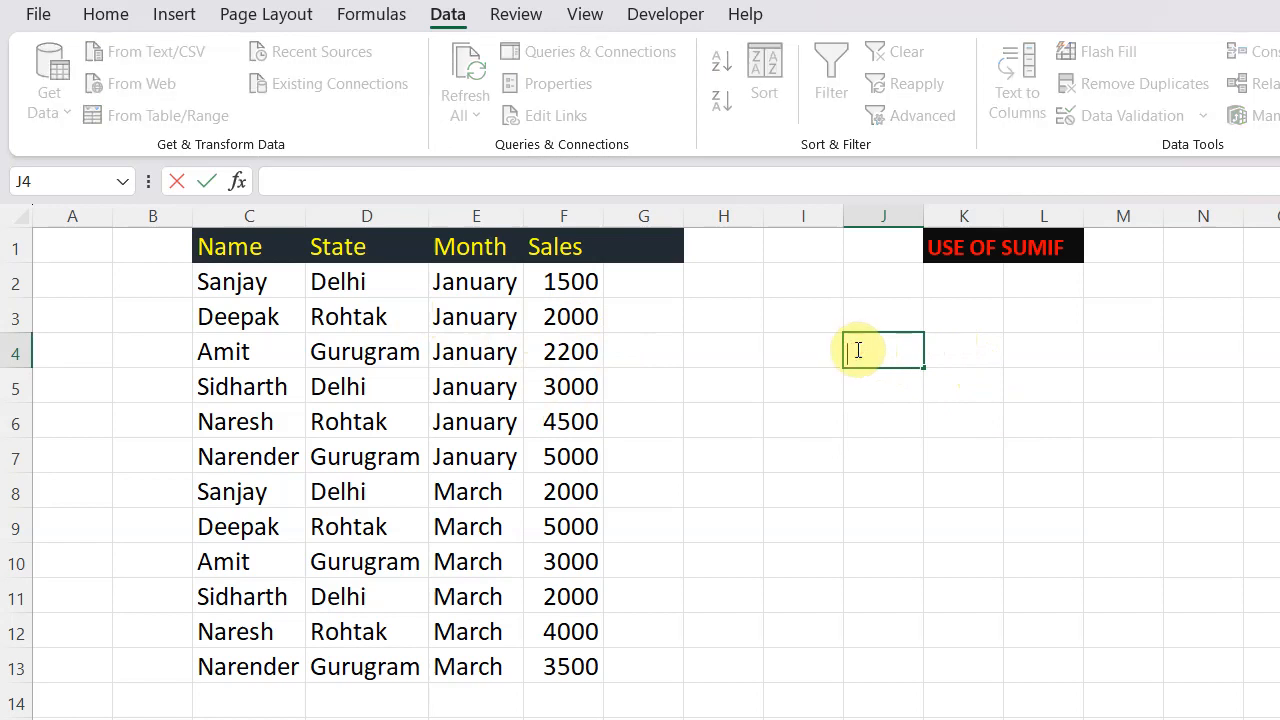
{"action": "type", "text": "=S"}
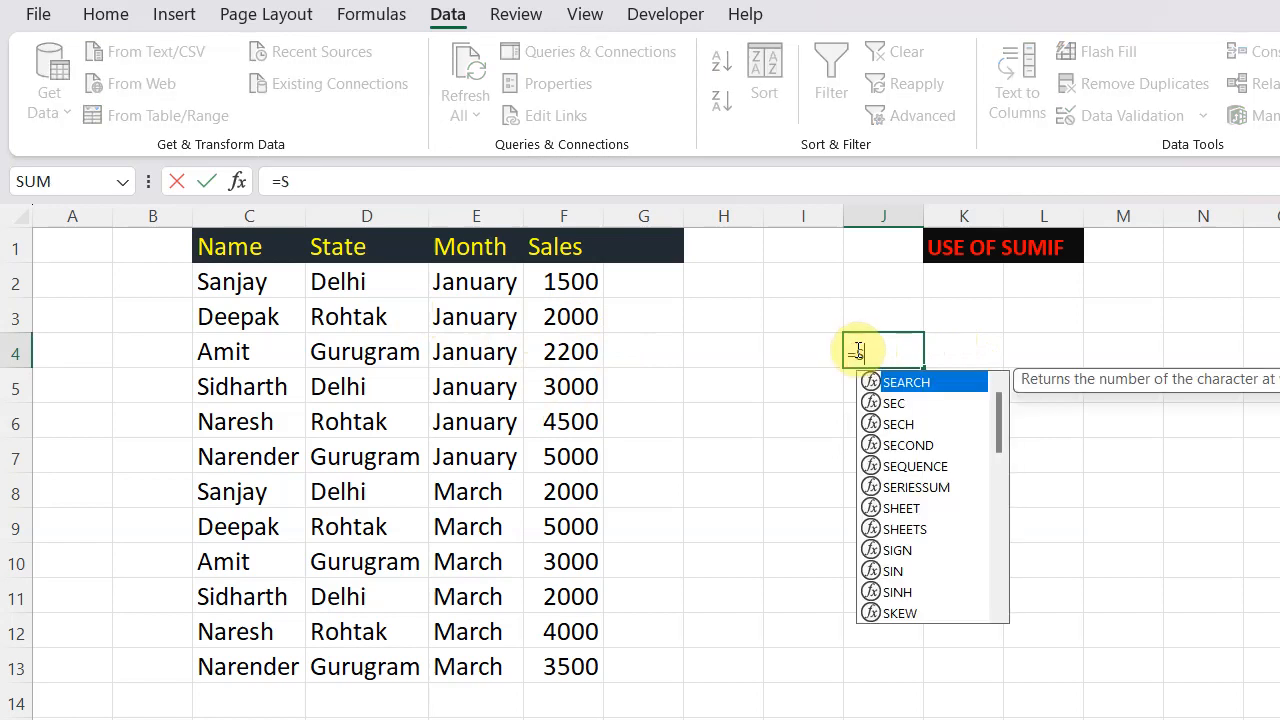
{"action": "type", "text": "UMIF"}
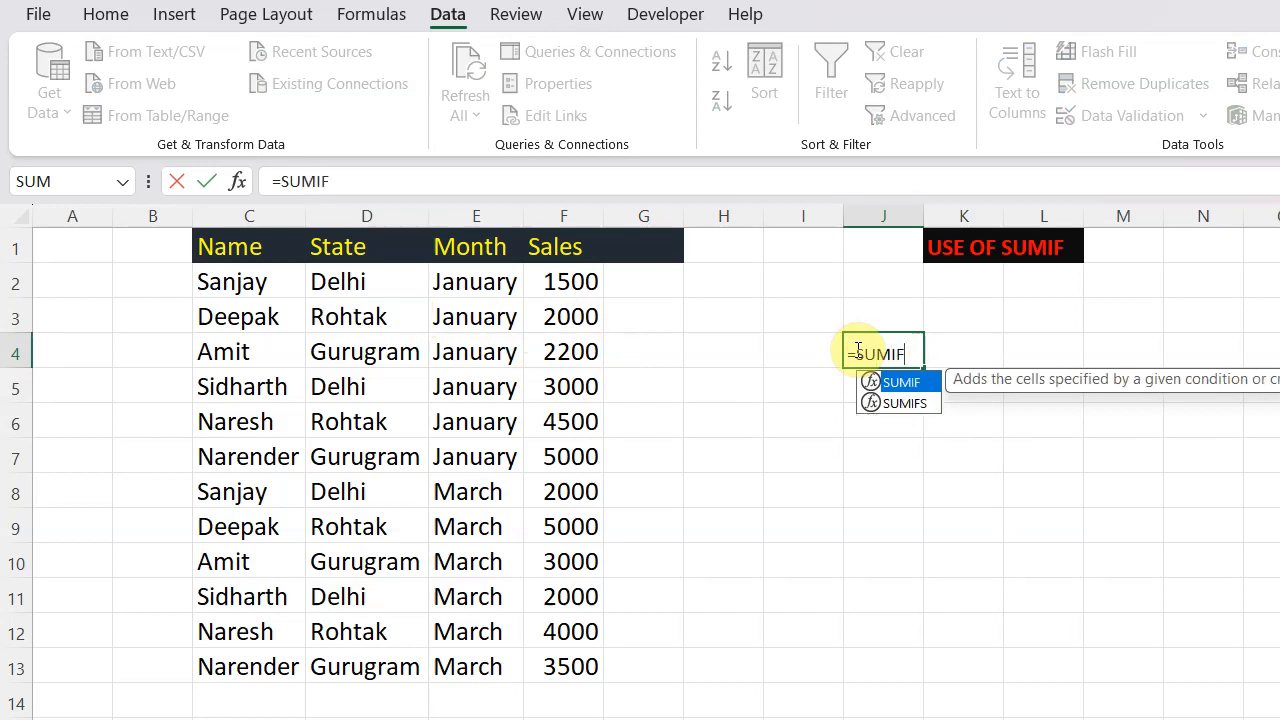
{"action": "type", "text": "("}
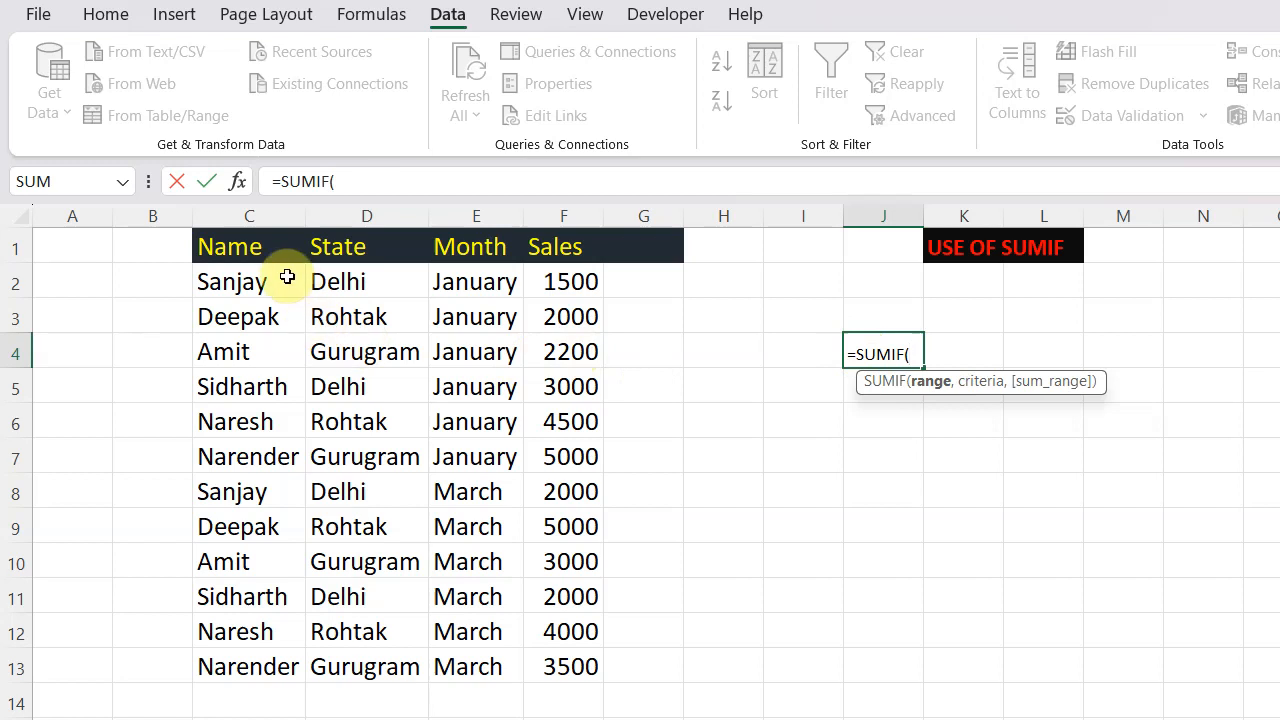
{"action": "left_click_drag", "start_coordinate": [287, 277], "coordinate": [283, 666]}
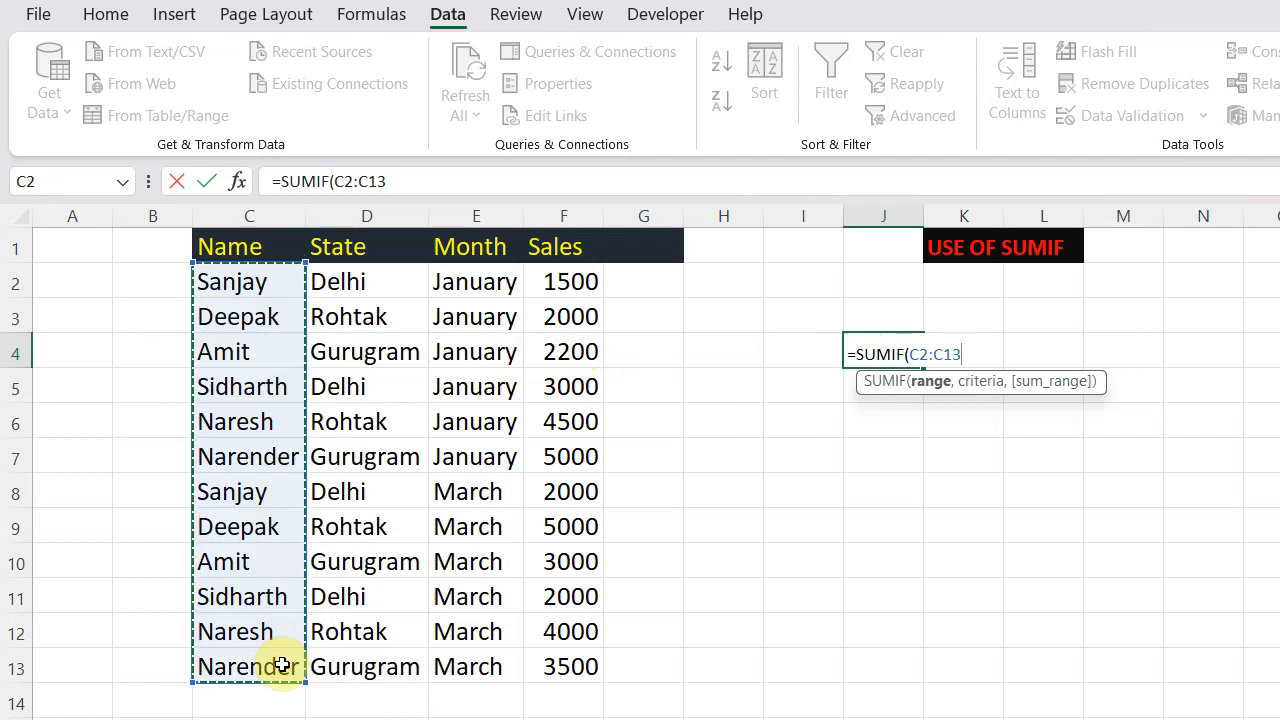
{"action": "type", "text": ","}
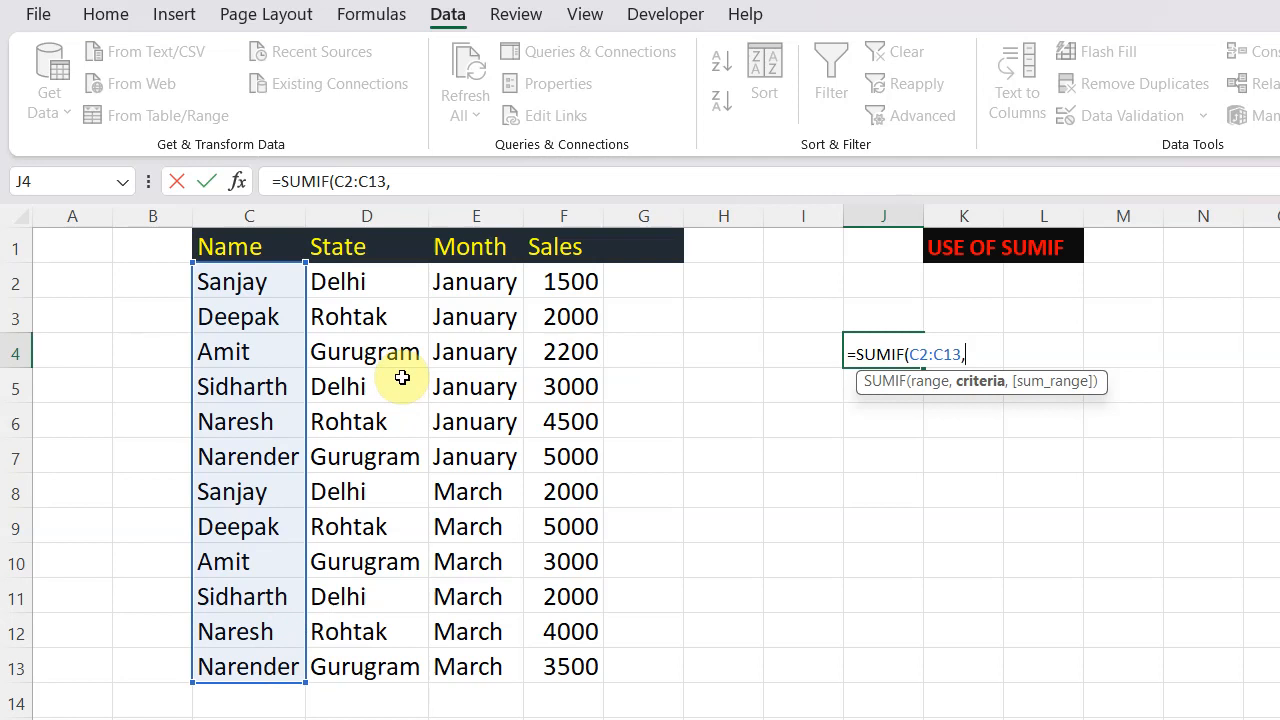
{"action": "type", "text": "\"SANJAY"}
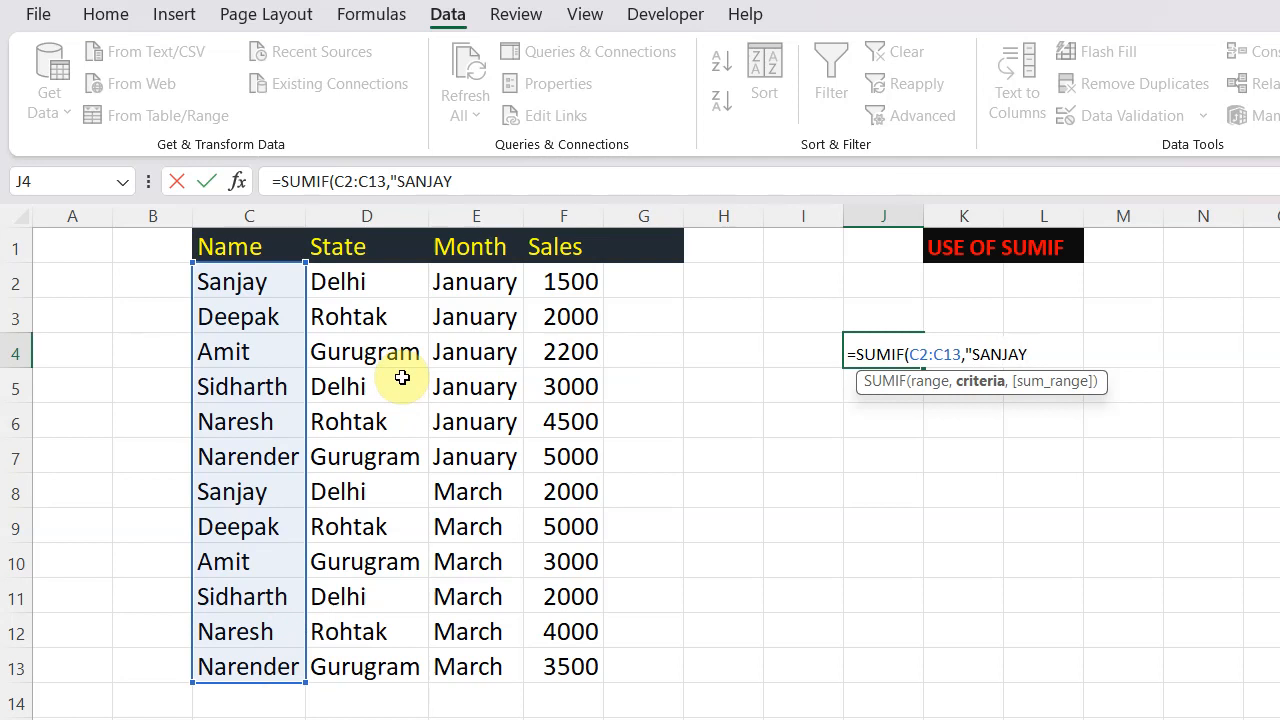
{"action": "type", "text": "\""}
{"action": "type", "text": ","}
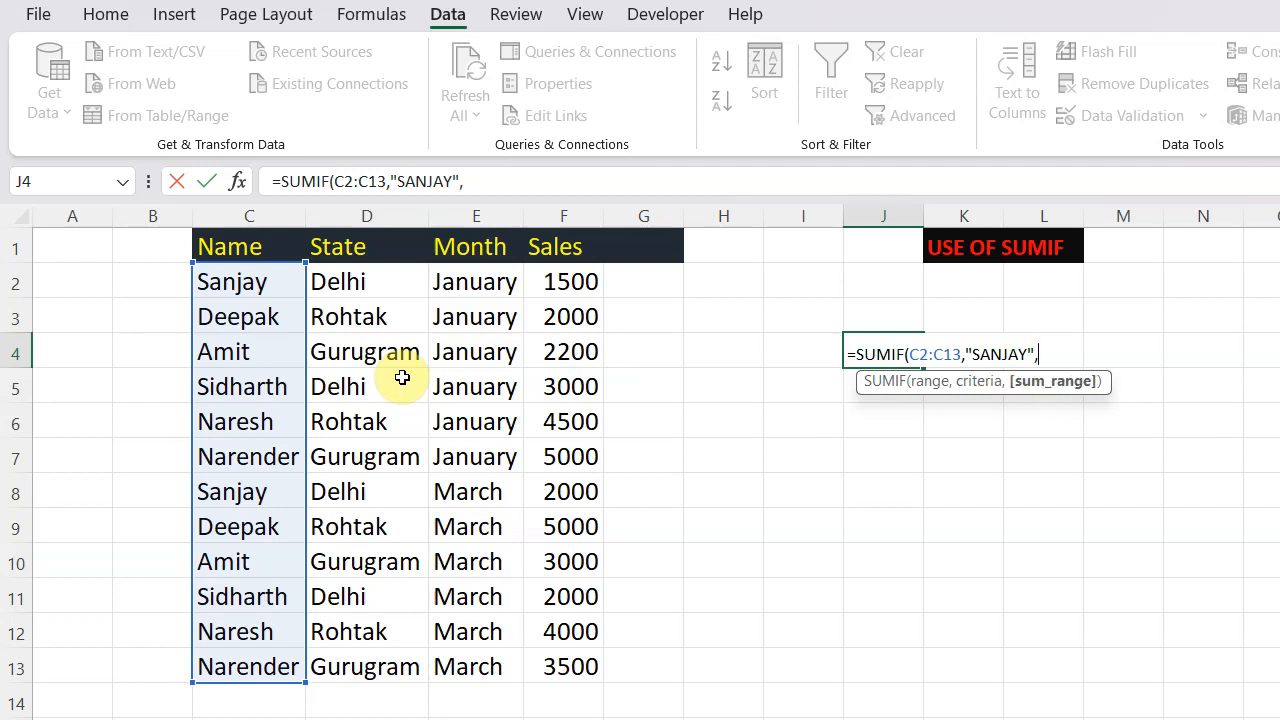
{"action": "left_click_drag", "start_coordinate": [580, 274], "coordinate": [592, 668]}
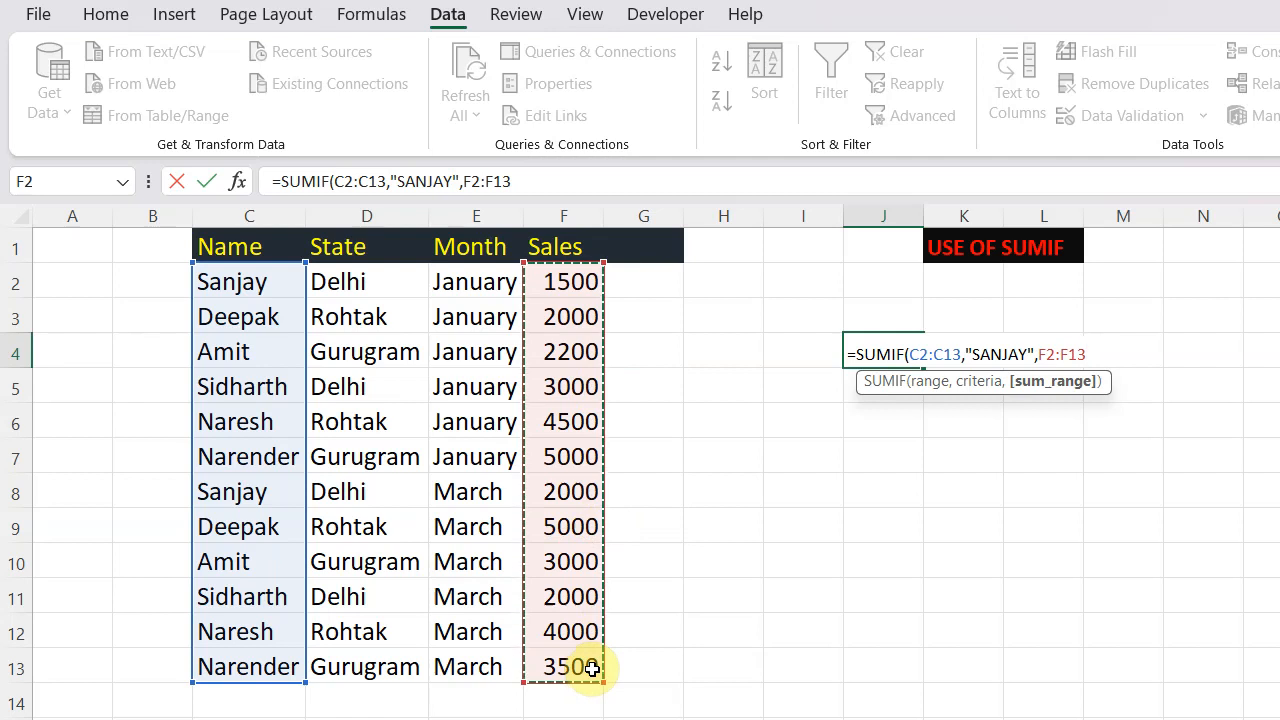
{"action": "type", "text": ")"}
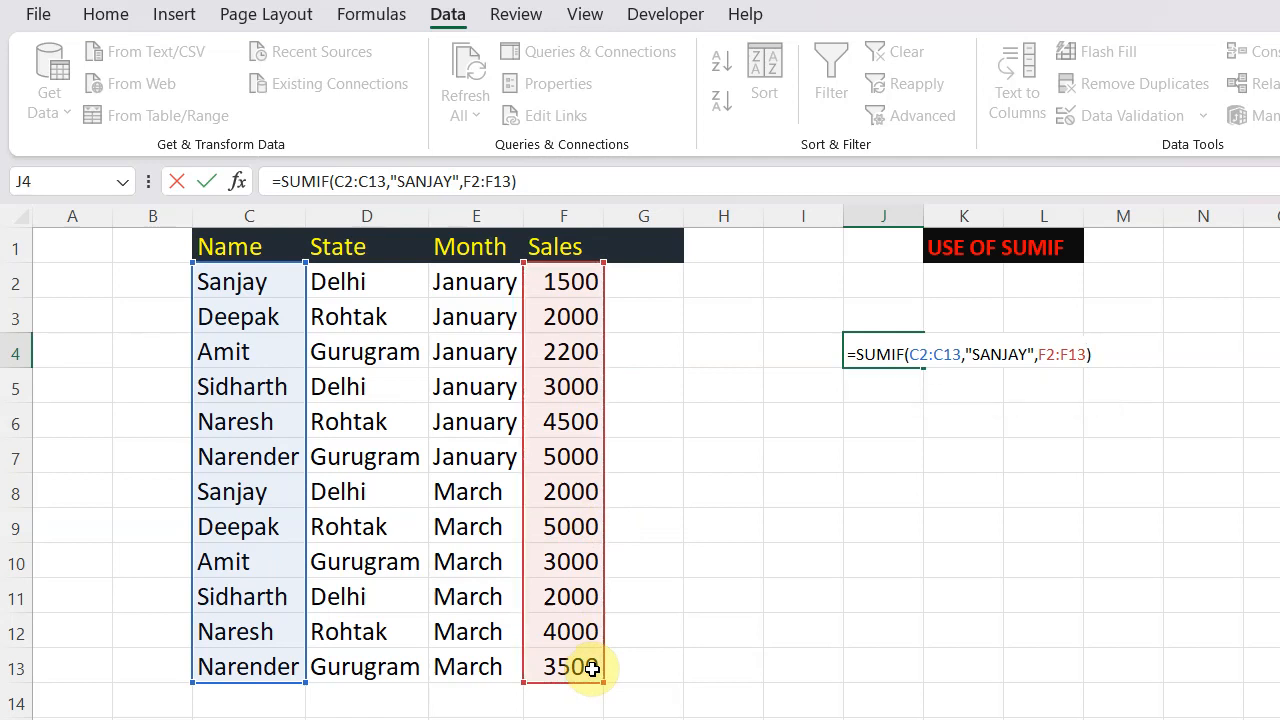
{"action": "key", "text": "Return"}
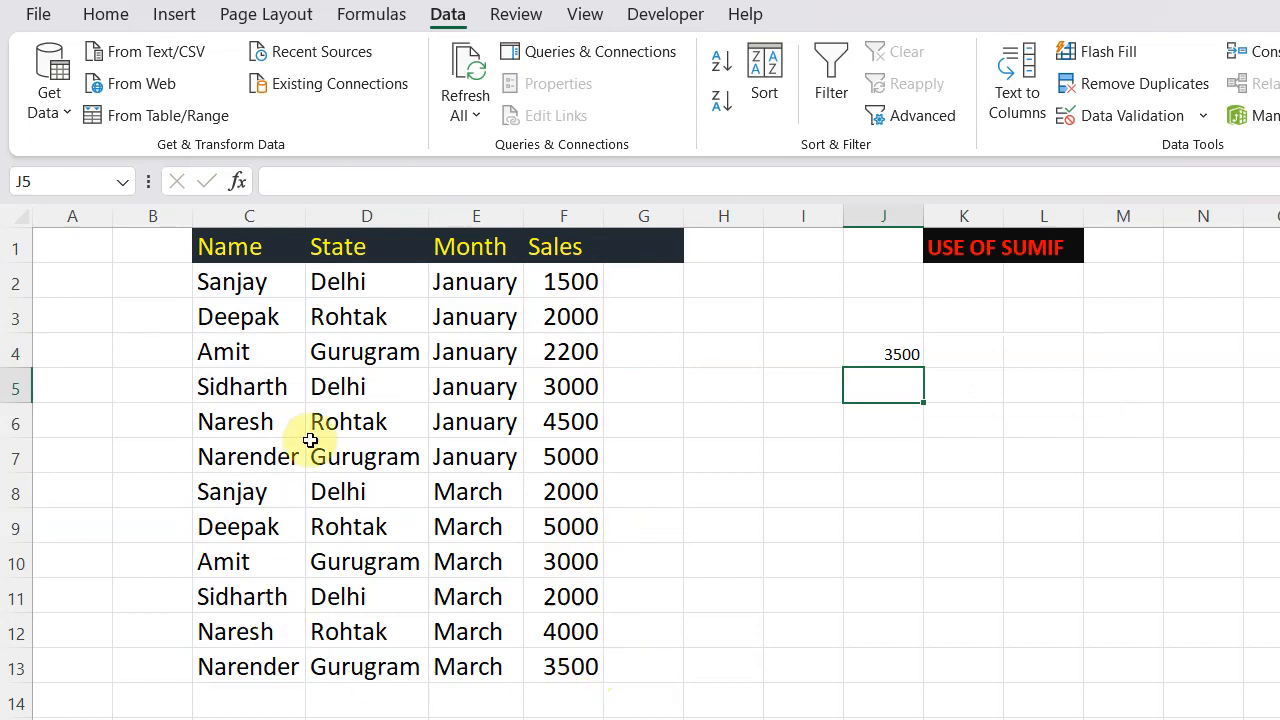
- Check that person's sales cells F2 and F8 against the result in J4
{"action": "left_click", "coordinate": [578, 284]}
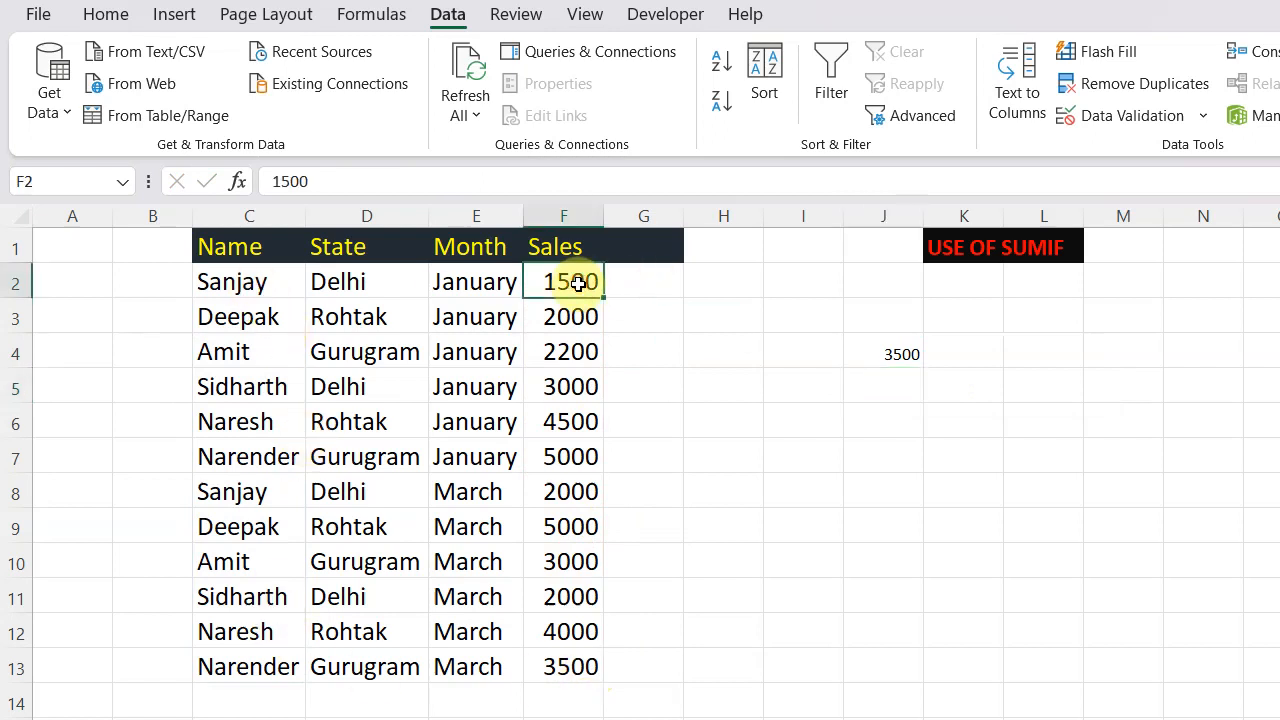
{"action": "left_click", "coordinate": [579, 493]}
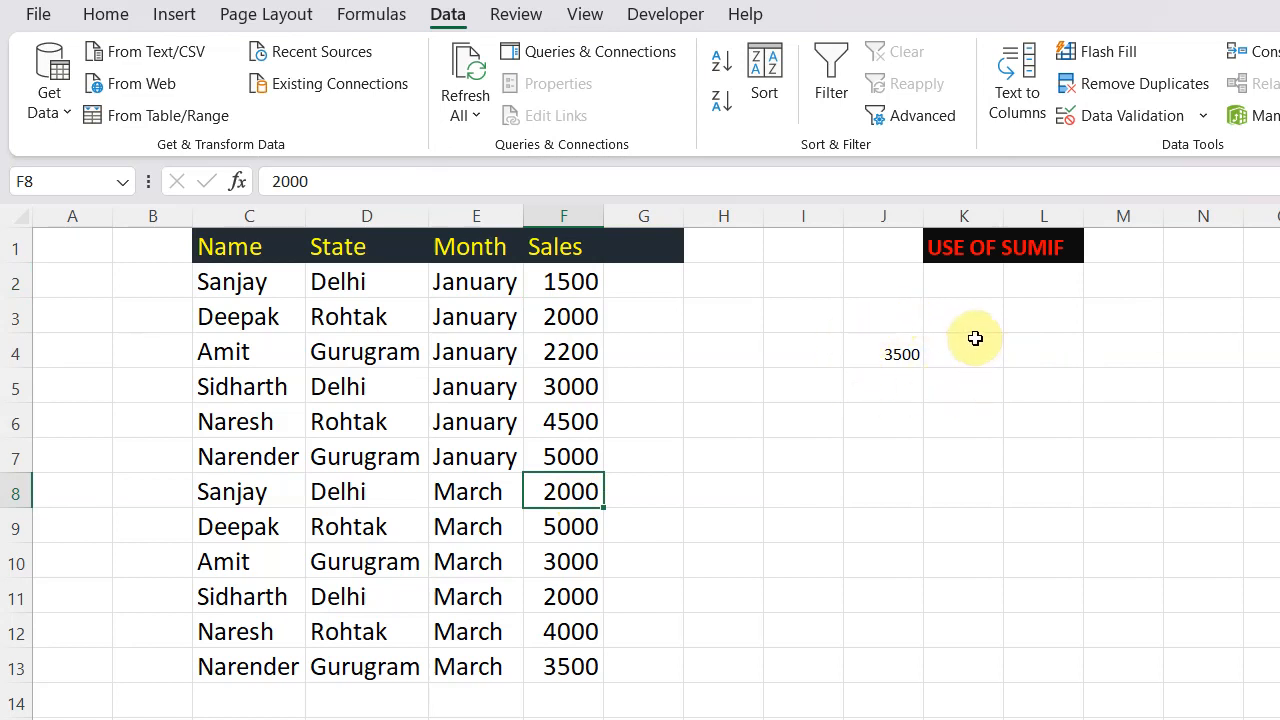
{"action": "left_click", "coordinate": [903, 352]}
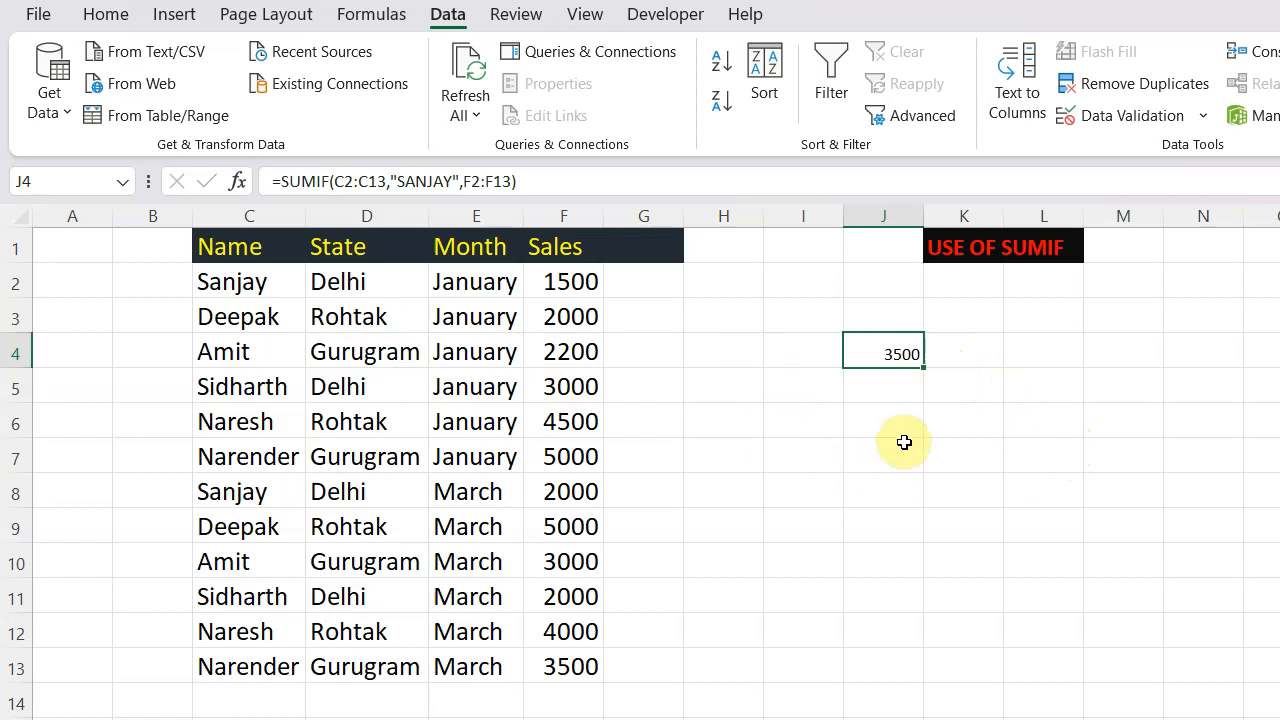
- In J6, enter a SUMIF formula over C2:C13 using cell H6 as the criterion, summing F2:F13
{"action": "left_click", "coordinate": [720, 421]}
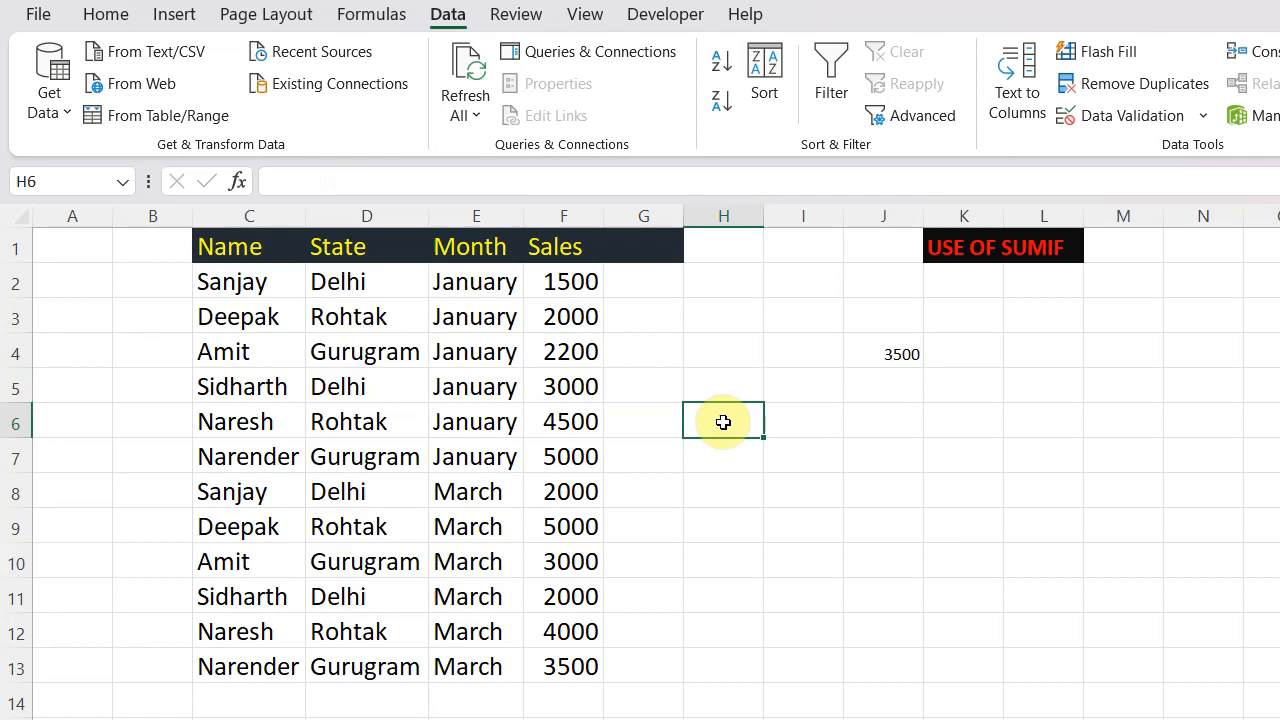
{"action": "left_click", "coordinate": [713, 416]}
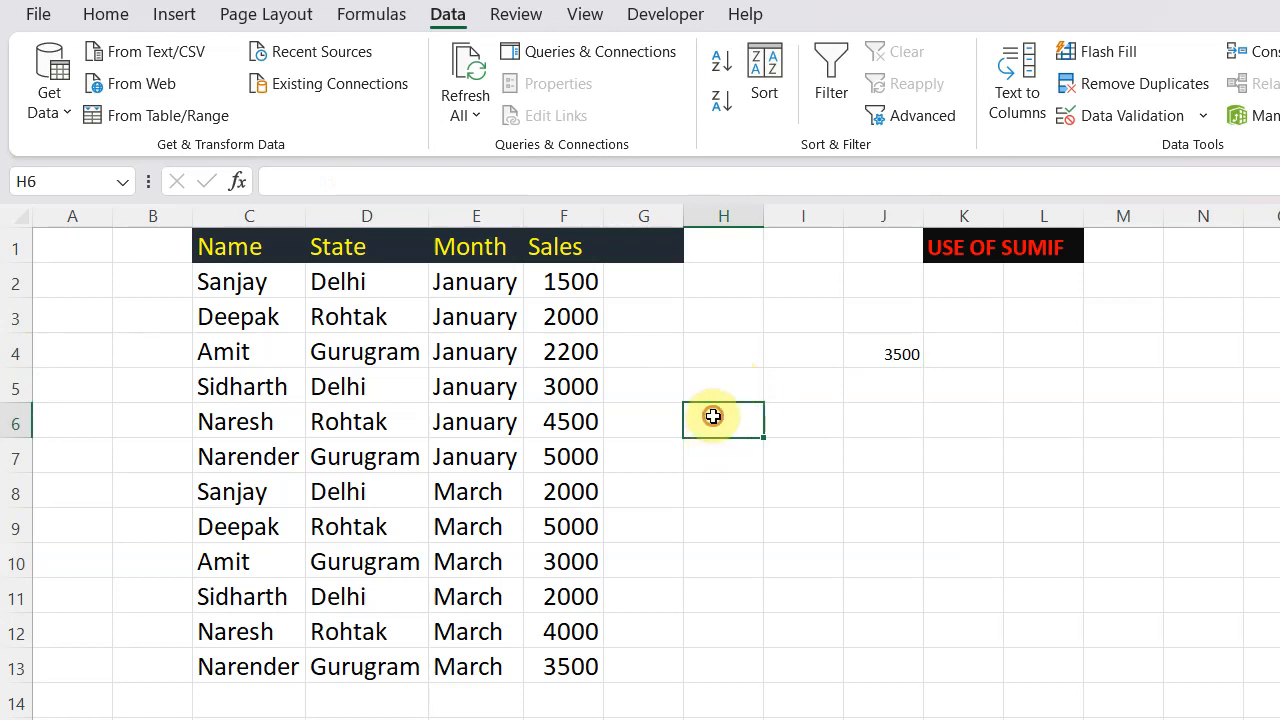
{"action": "left_click", "coordinate": [890, 424]}
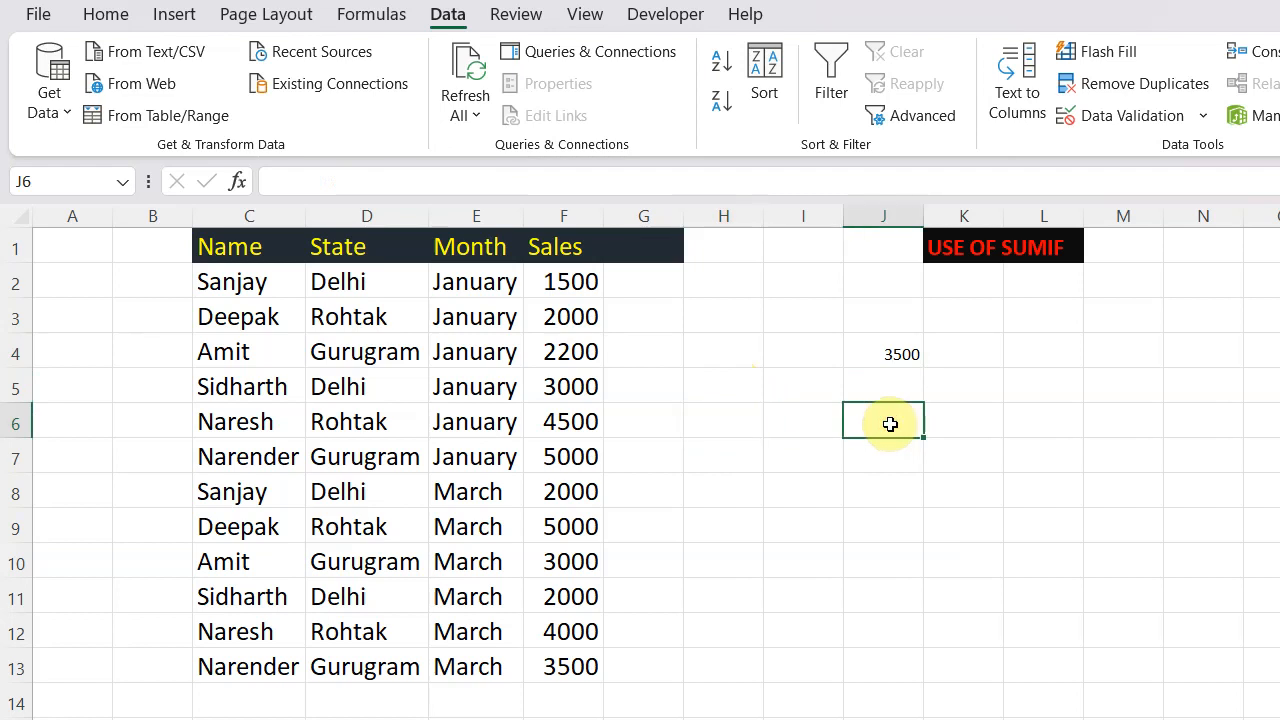
{"action": "type", "text": "=SUMIF"}
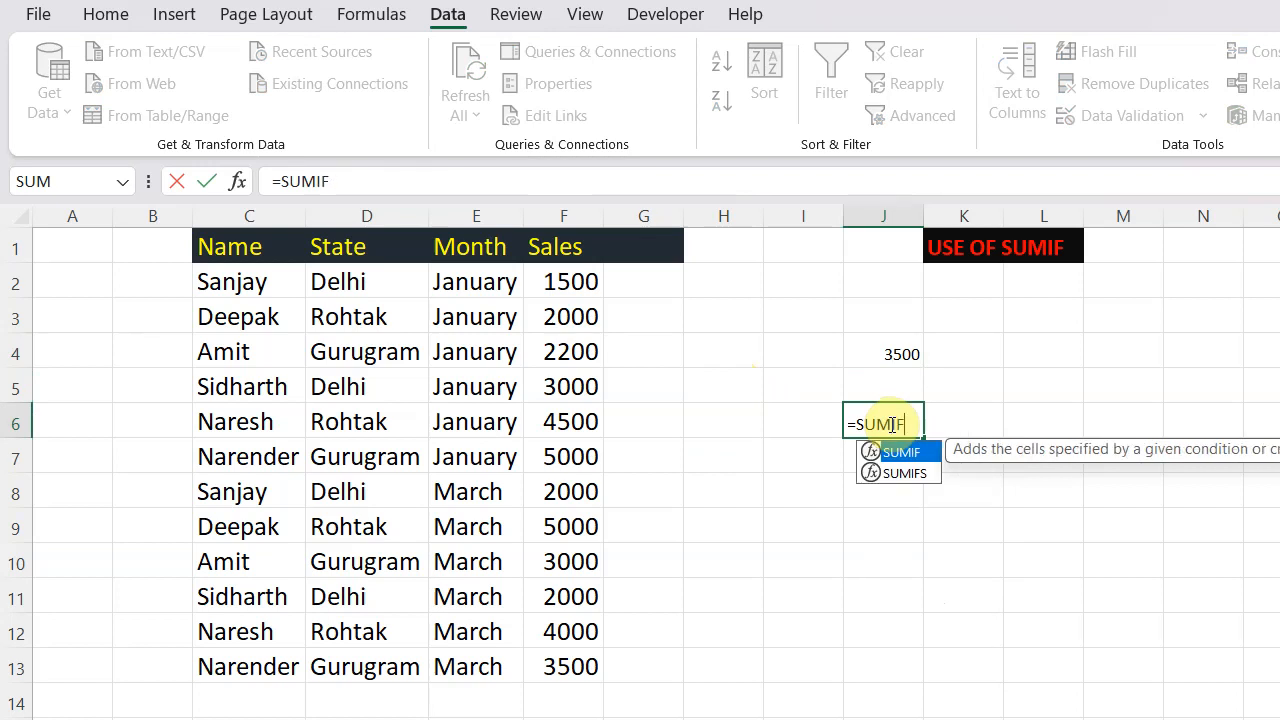
{"action": "type", "text": "("}
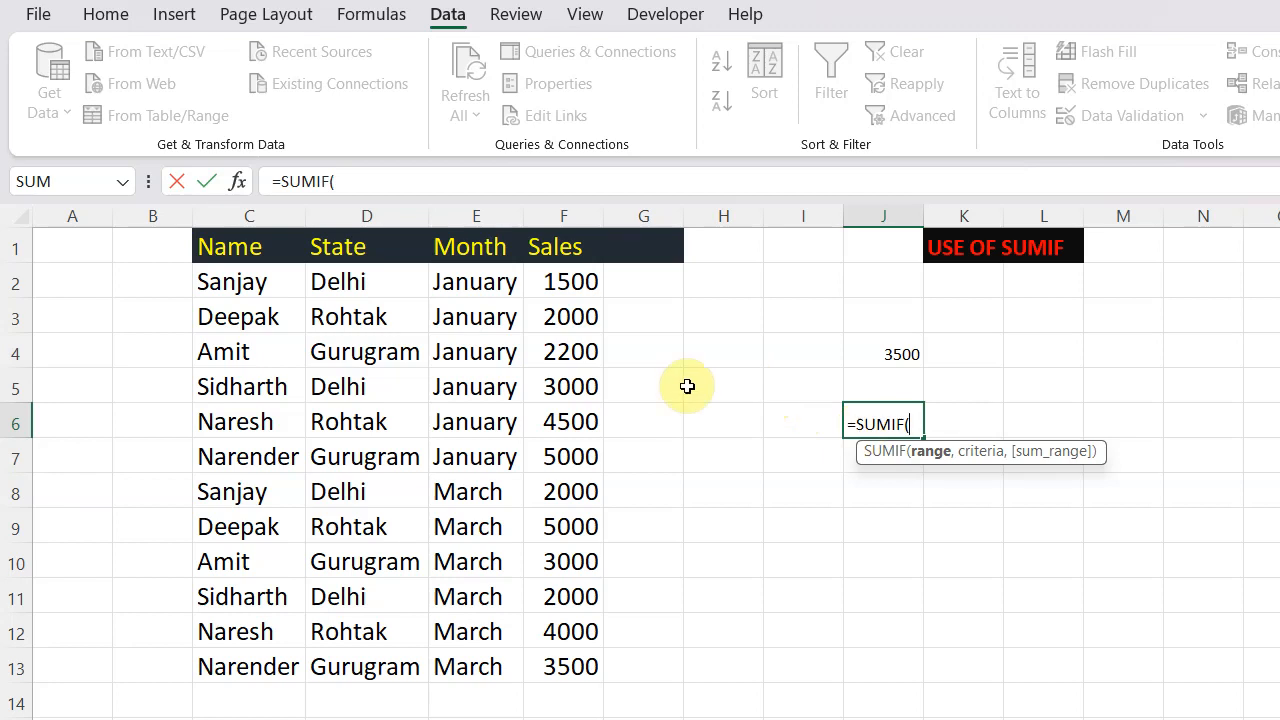
{"action": "left_click_drag", "start_coordinate": [283, 283], "coordinate": [275, 655]}
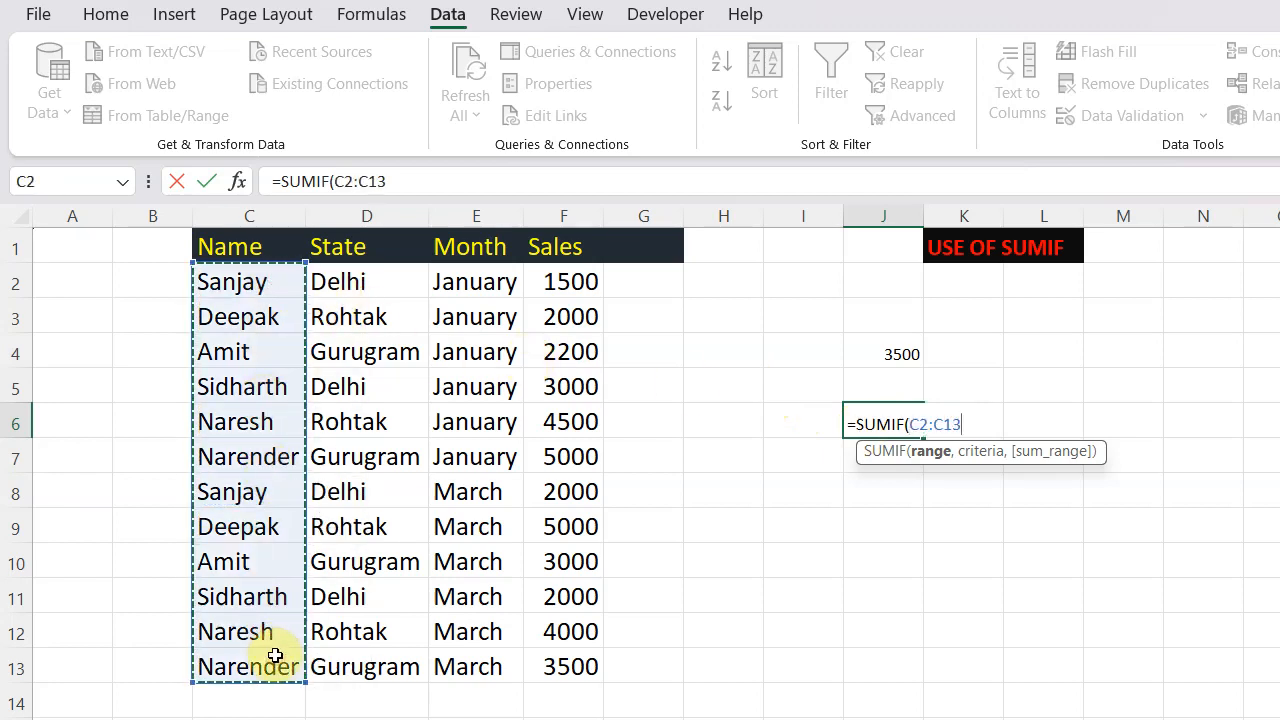
{"action": "type", "text": ","}
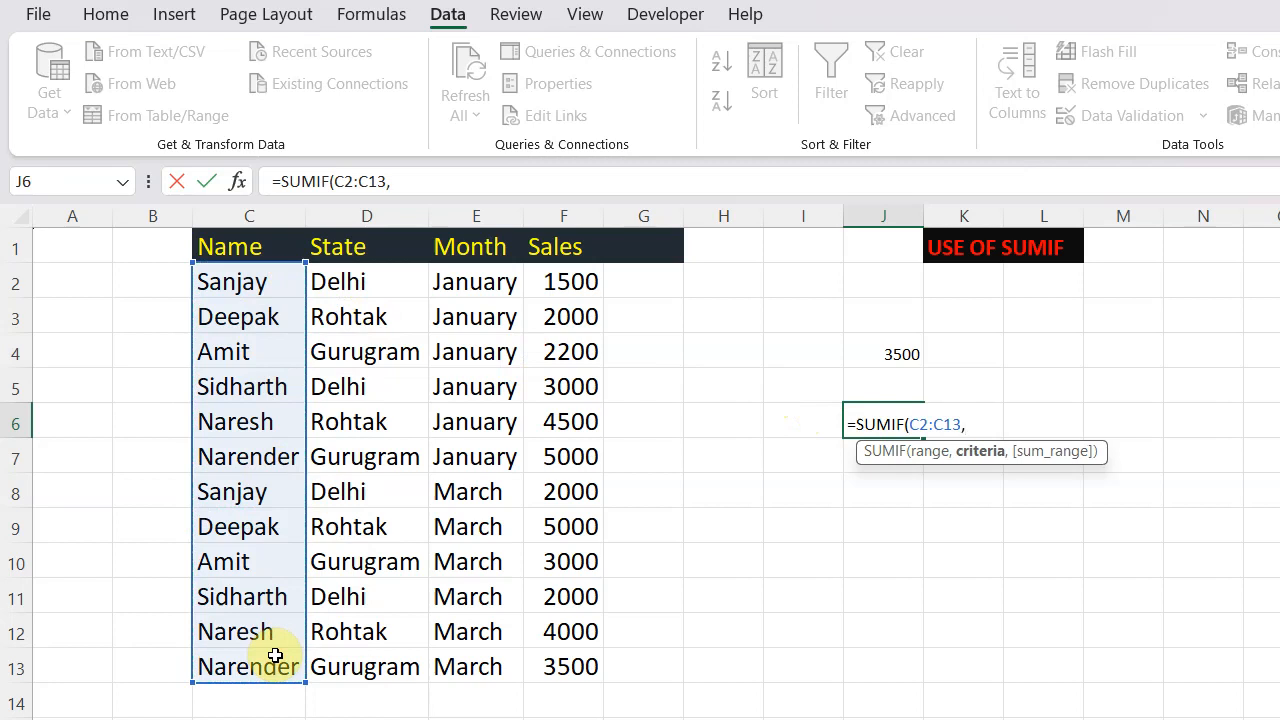
{"action": "left_click", "coordinate": [727, 431]}
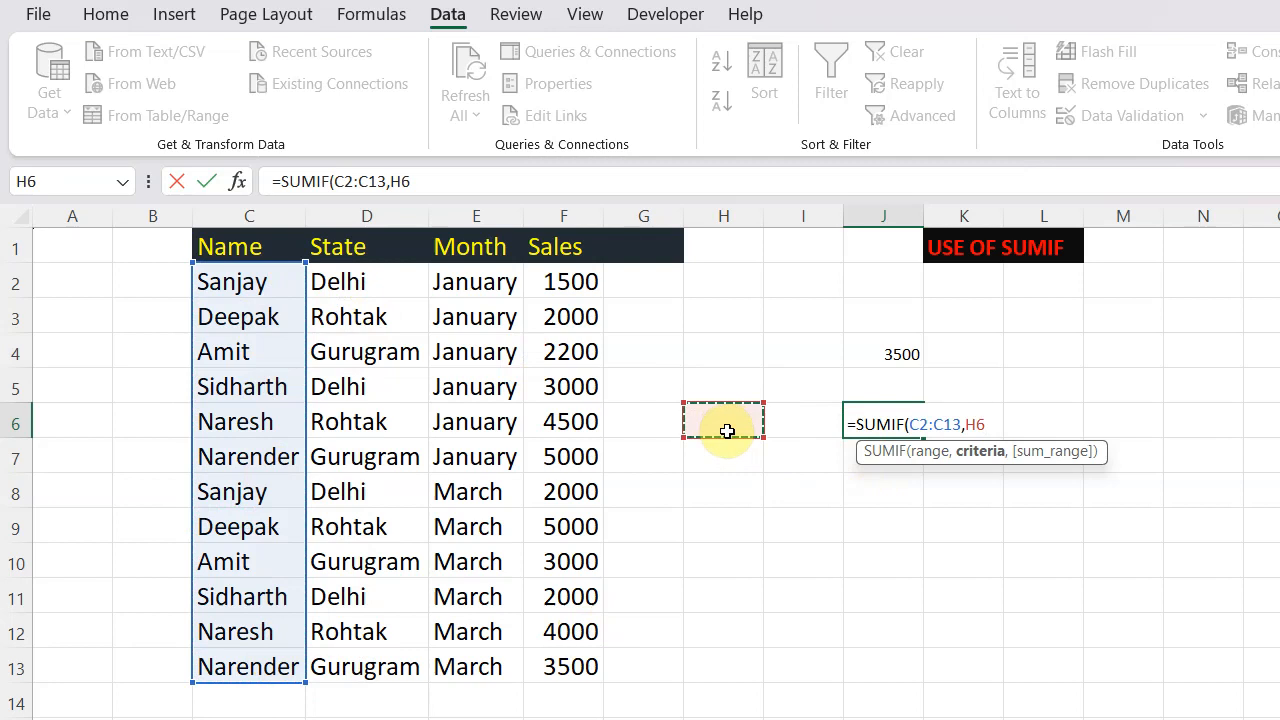
{"action": "type", "text": ","}
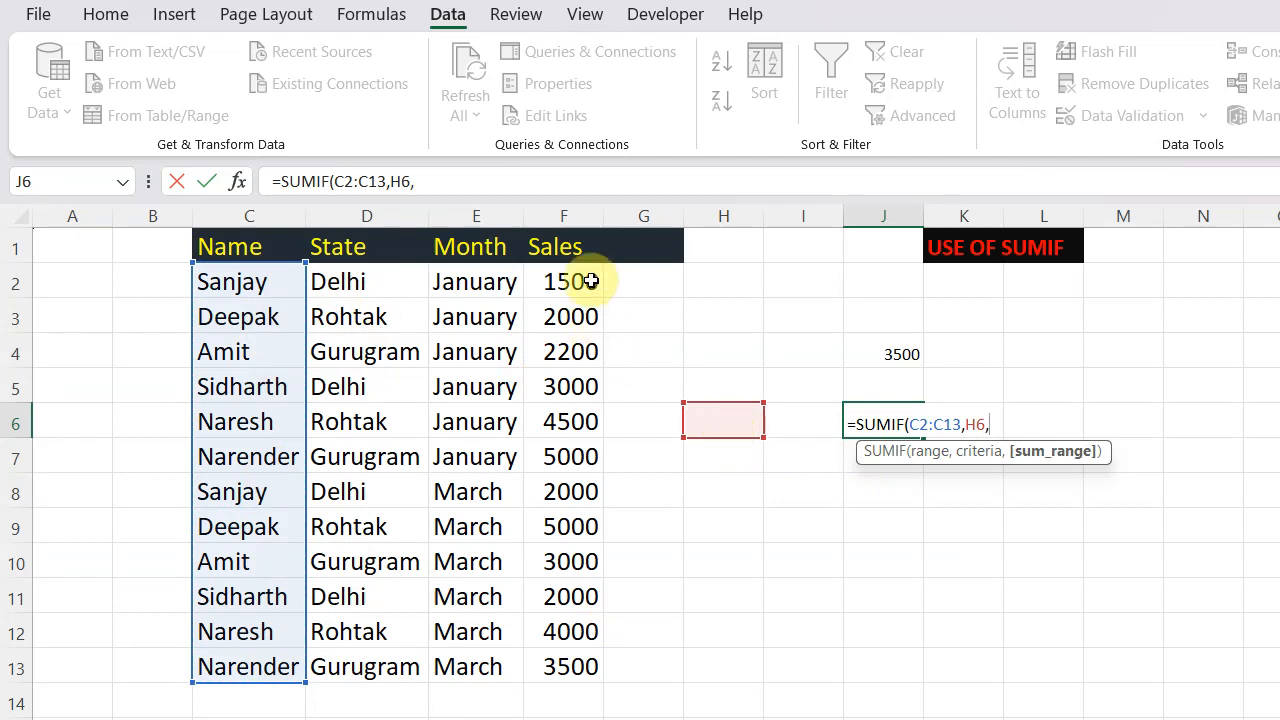
{"action": "left_click_drag", "start_coordinate": [583, 277], "coordinate": [600, 674]}
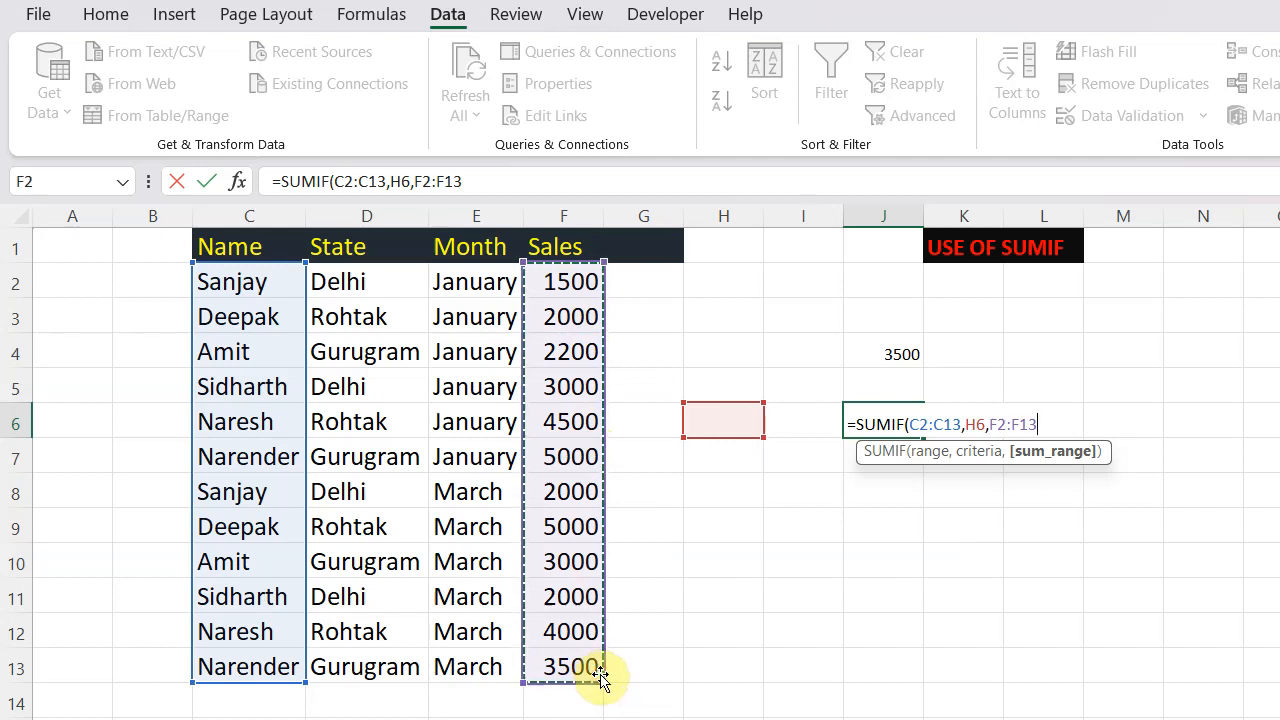
{"action": "type", "text": ")"}
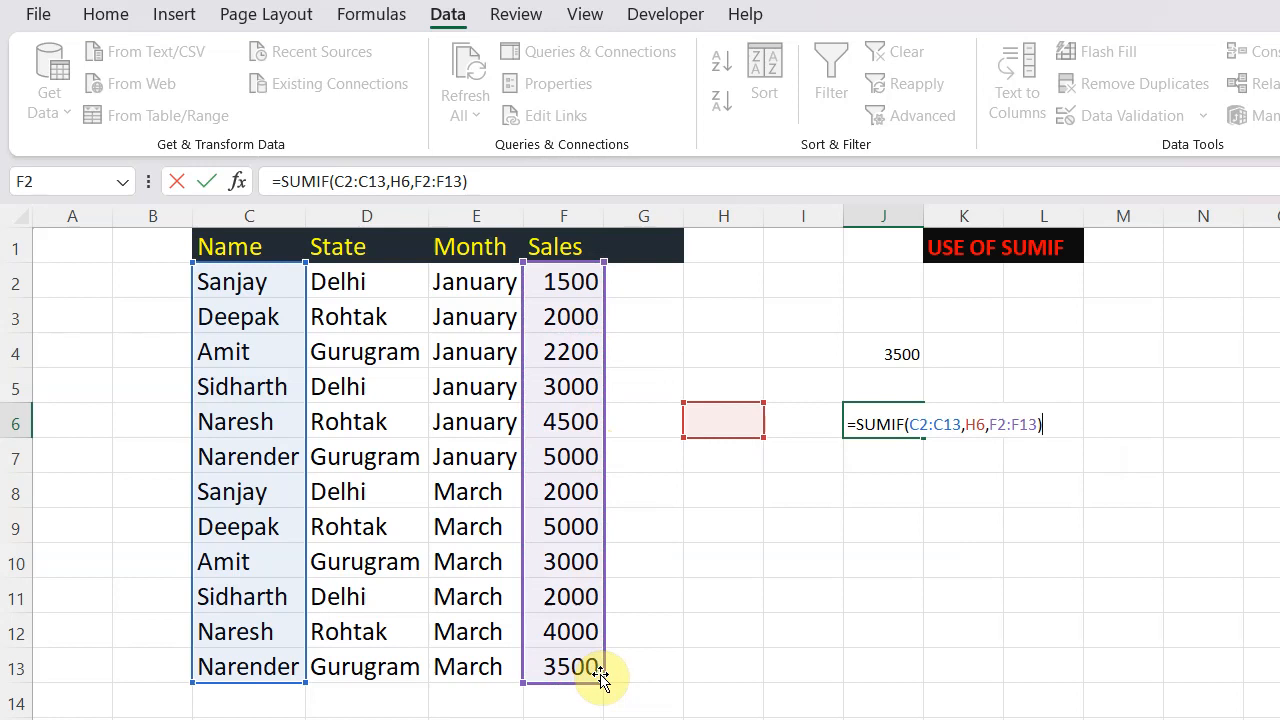
{"action": "key", "text": "Return"}
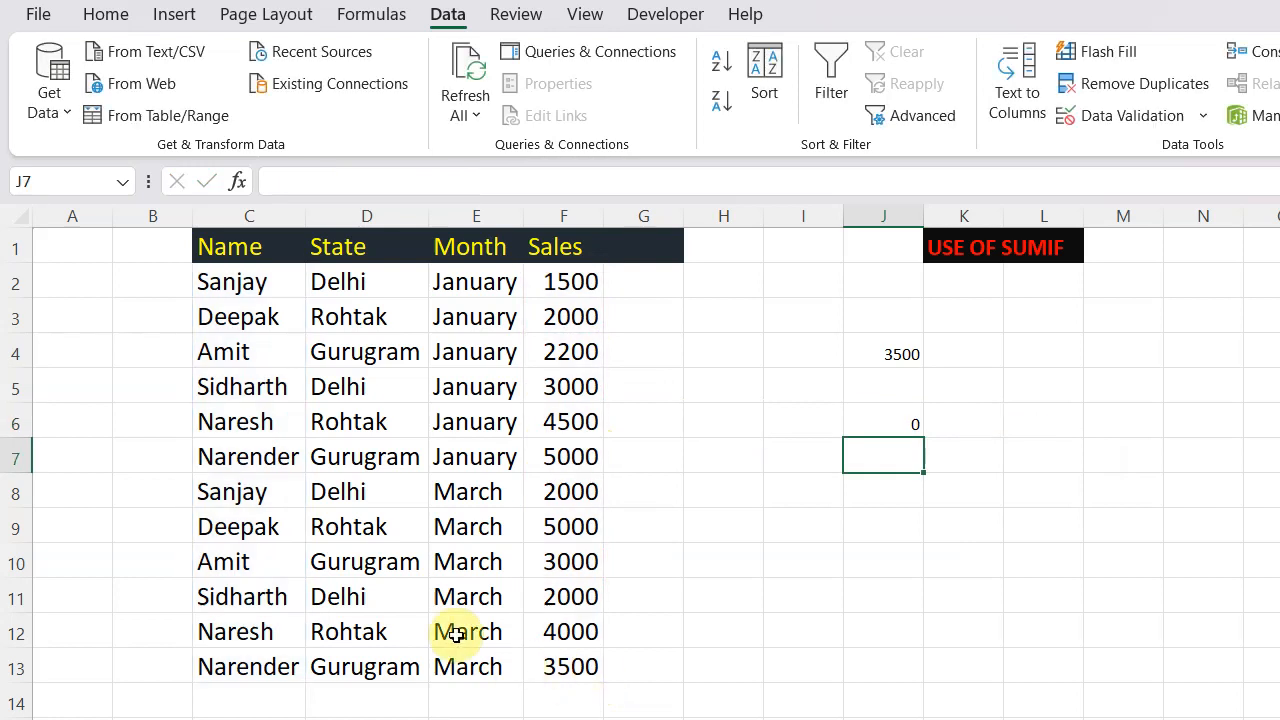
- Enter the third listed person's name in uppercase into criterion cell H6
{"action": "left_click", "coordinate": [729, 421]}
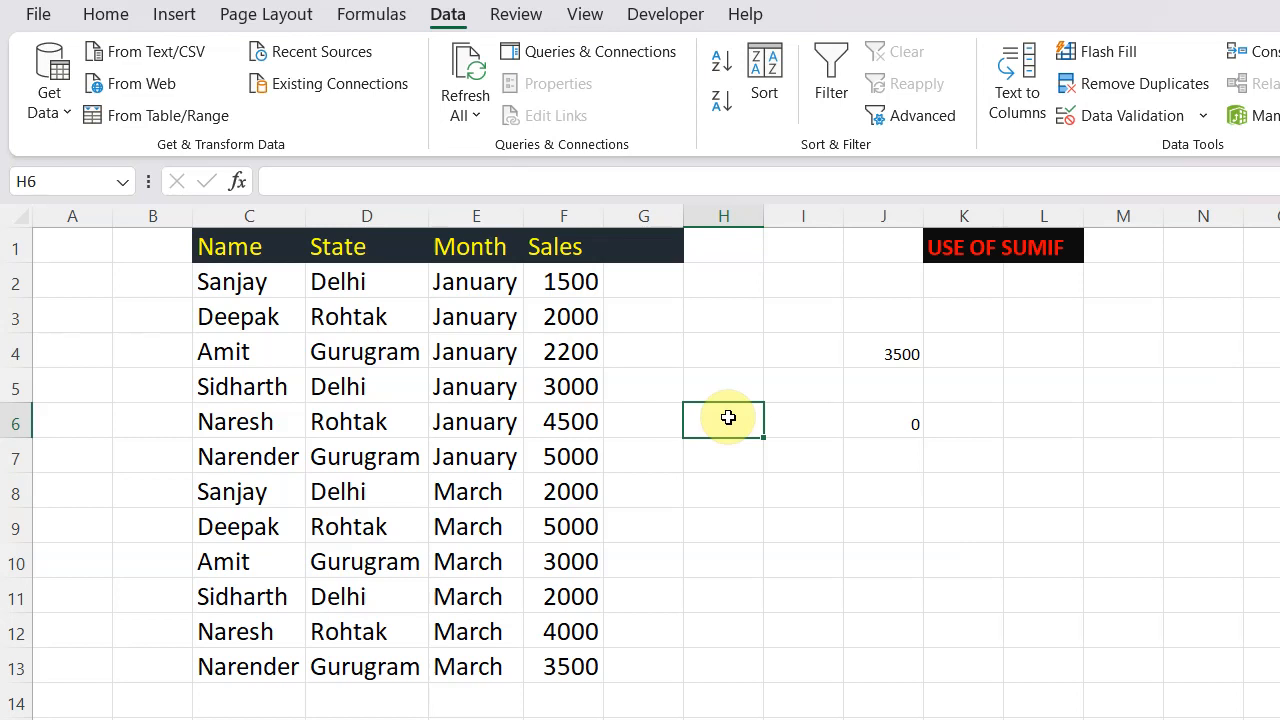
{"action": "type", "text": "MIT"}
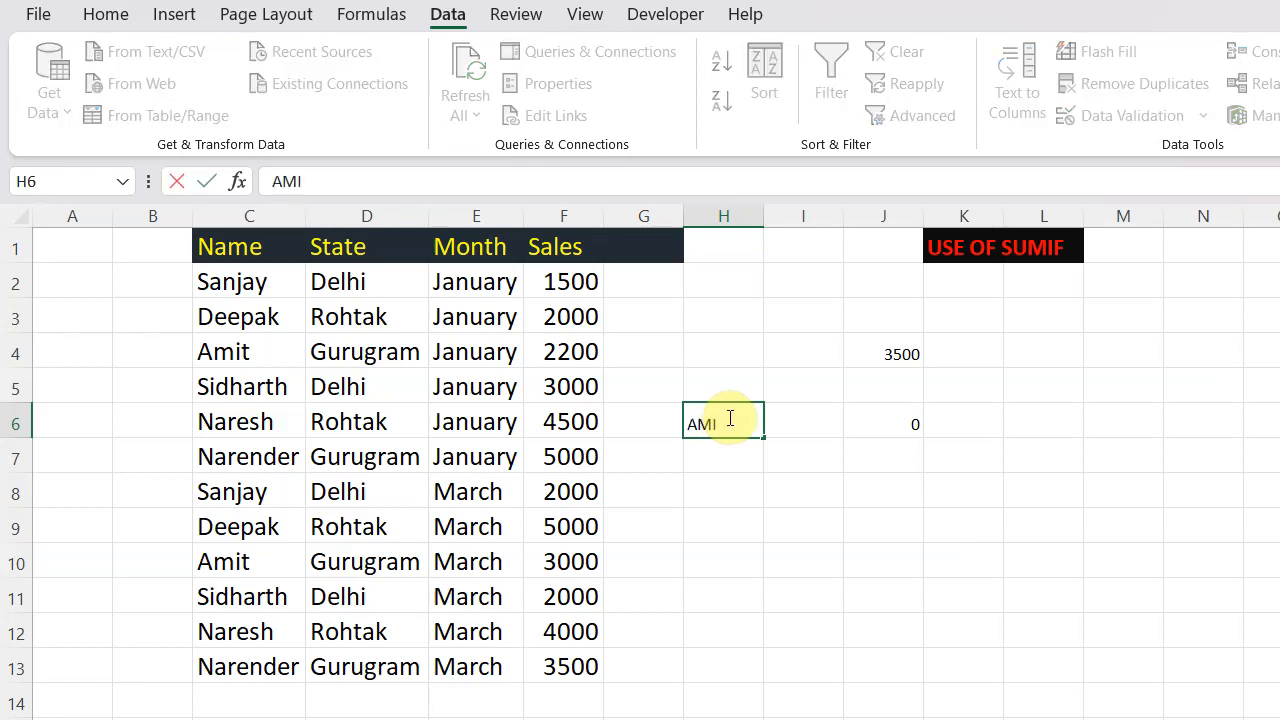
{"action": "left_click", "coordinate": [992, 433]}
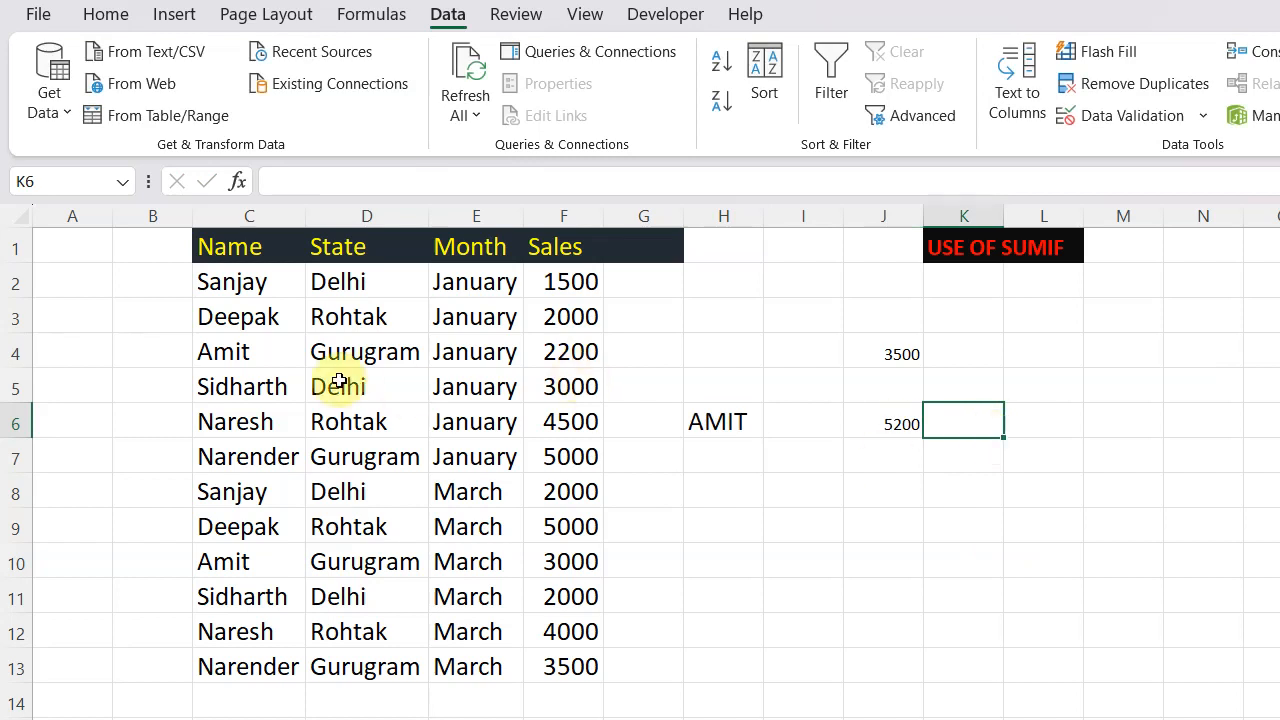
- Check that person's sales cells F4 and F10 in the Sales column
{"action": "left_click", "coordinate": [561, 353]}
{"action": "left_click_drag", "start_coordinate": [561, 353], "coordinate": [608, 348]}
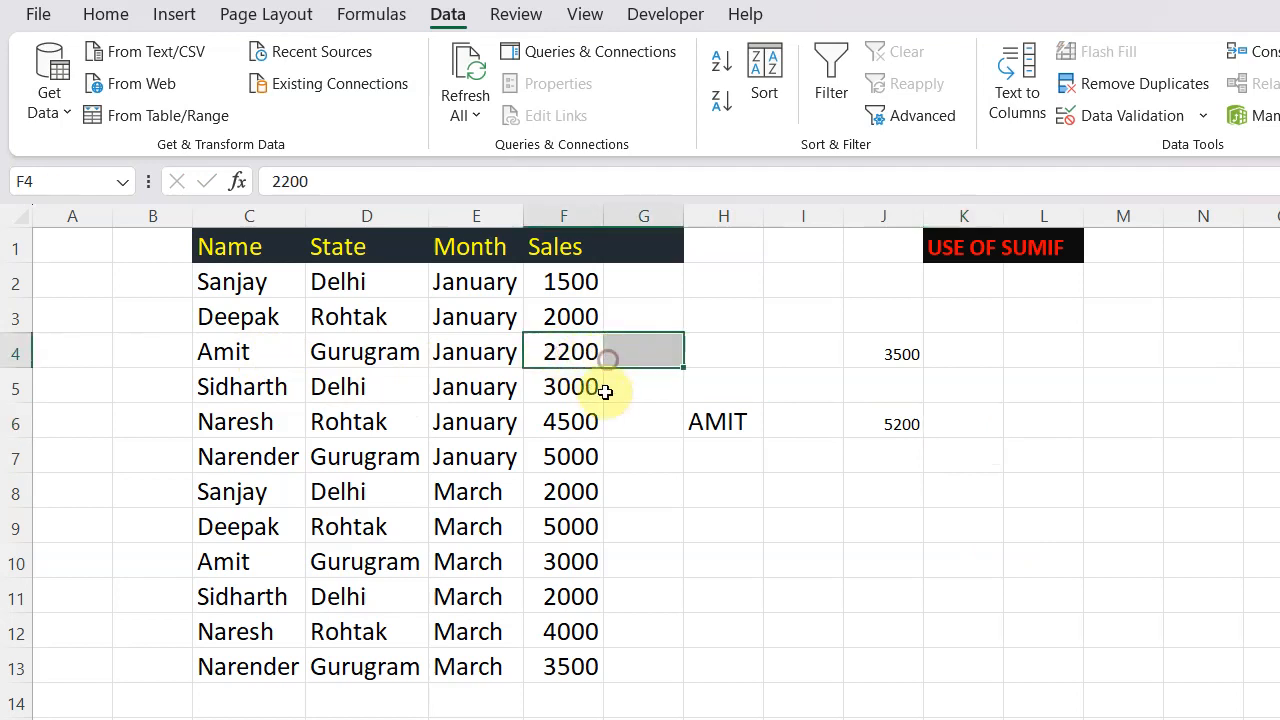
{"action": "left_click", "coordinate": [575, 566]}
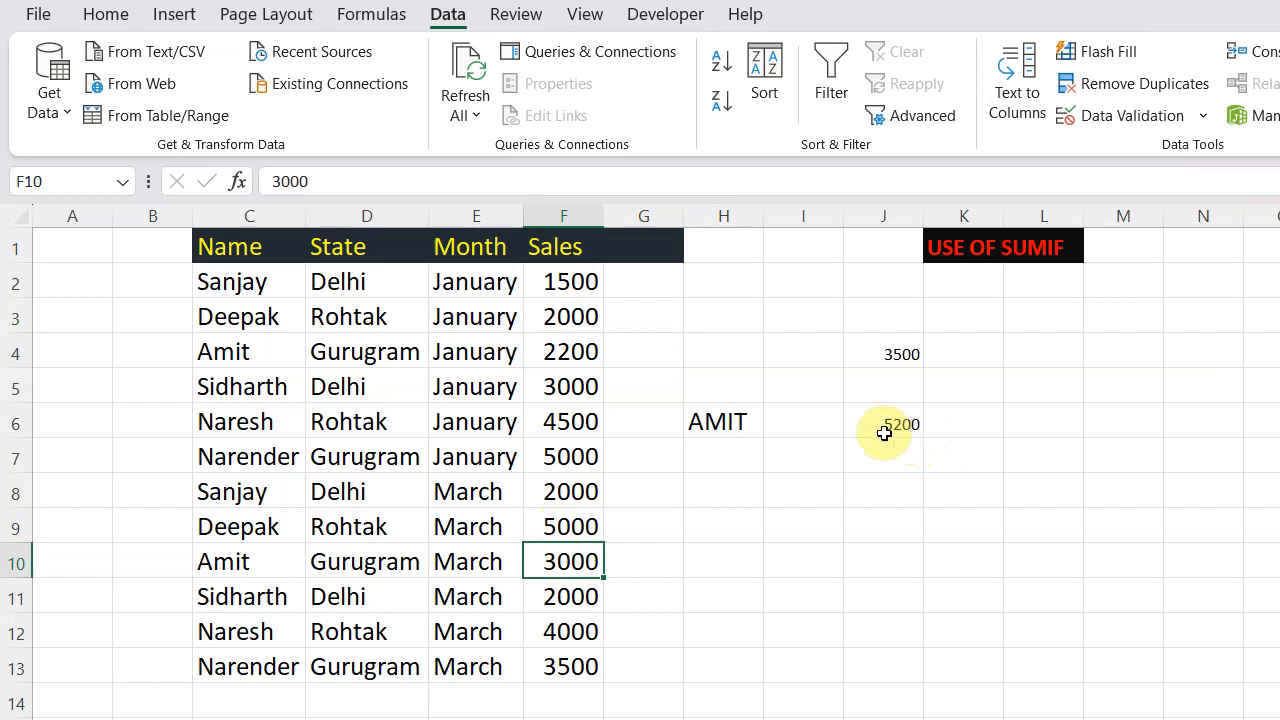
- Replace the criterion in cell H6 with DEEPAK
{"action": "left_click", "coordinate": [757, 421]}
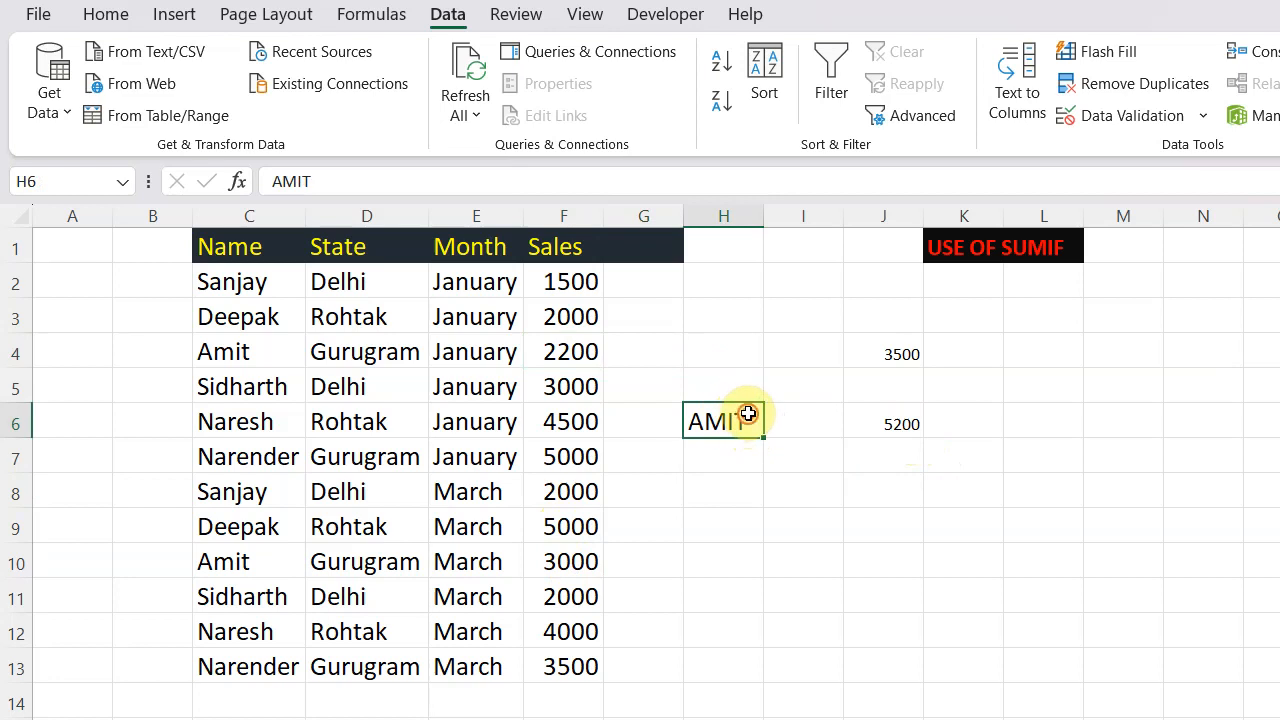
{"action": "double_click", "coordinate": [748, 414]}
{"action": "key", "text": "BackSpace"}
{"action": "key", "text": "BackSpace"}
{"action": "key", "text": "BackSpace"}
{"action": "key", "text": "BackSpace"}
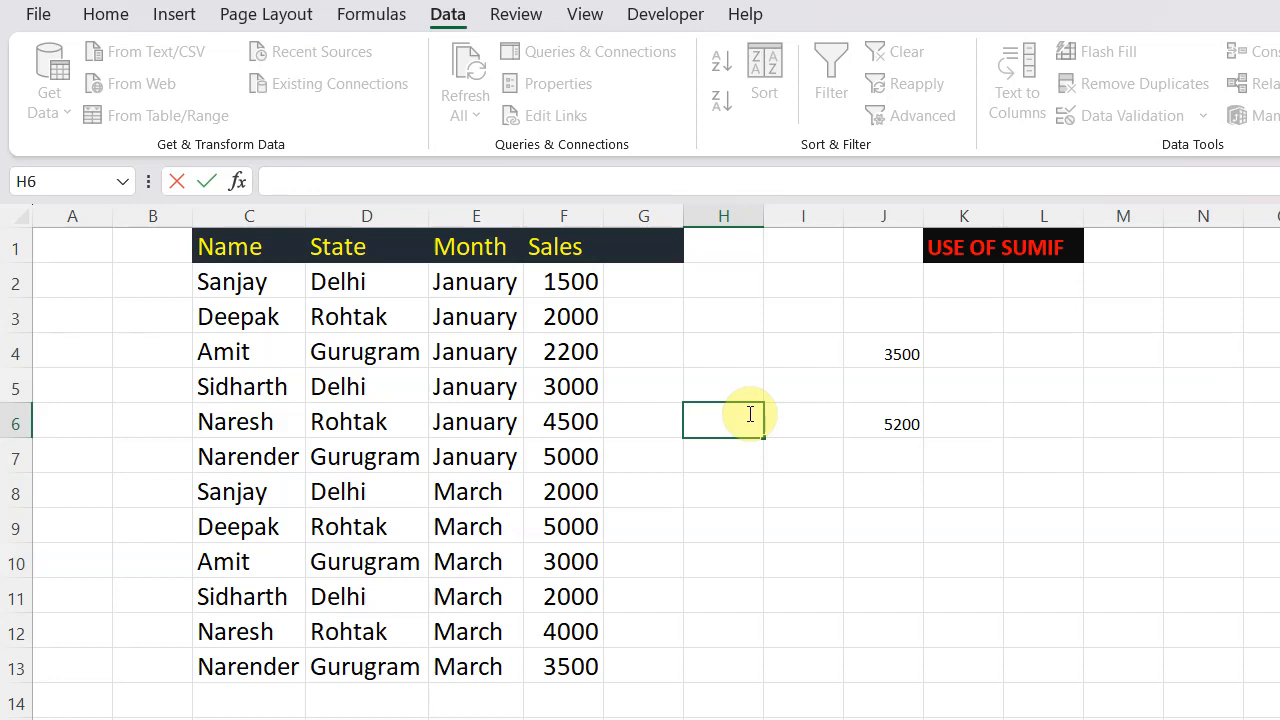
{"action": "type", "text": "DEEPAK"}
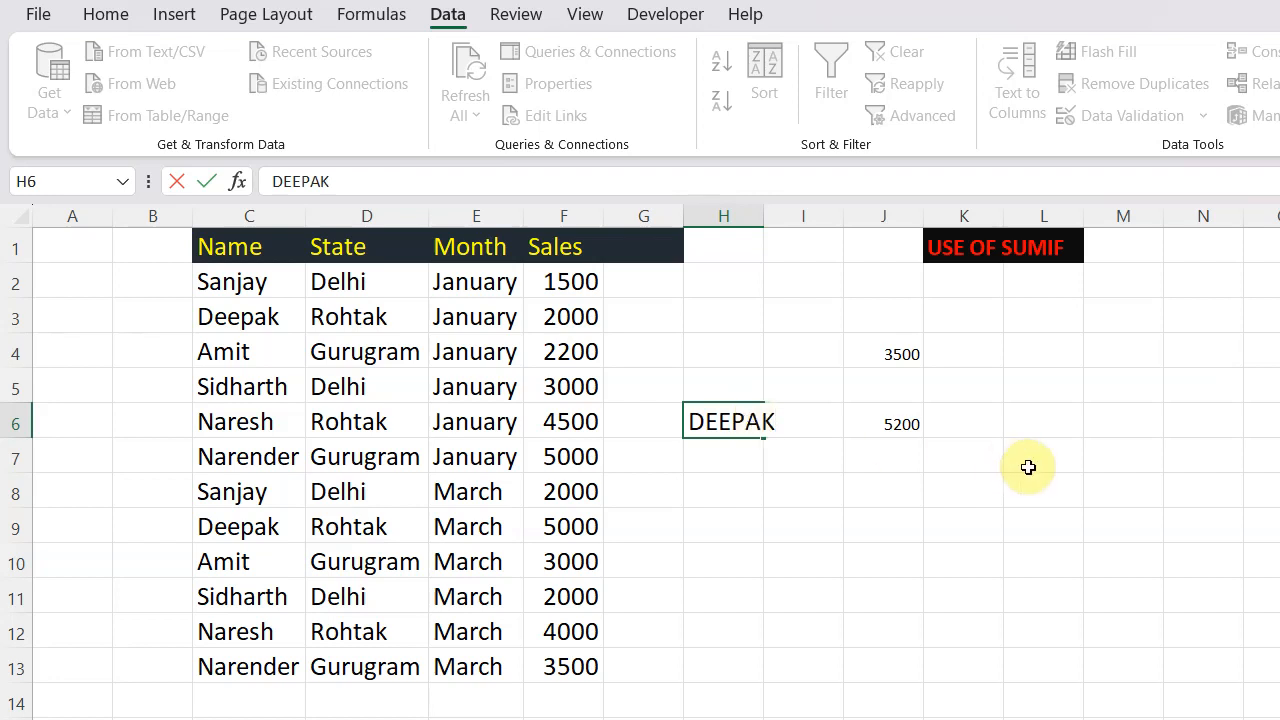
{"action": "left_click", "coordinate": [948, 421]}
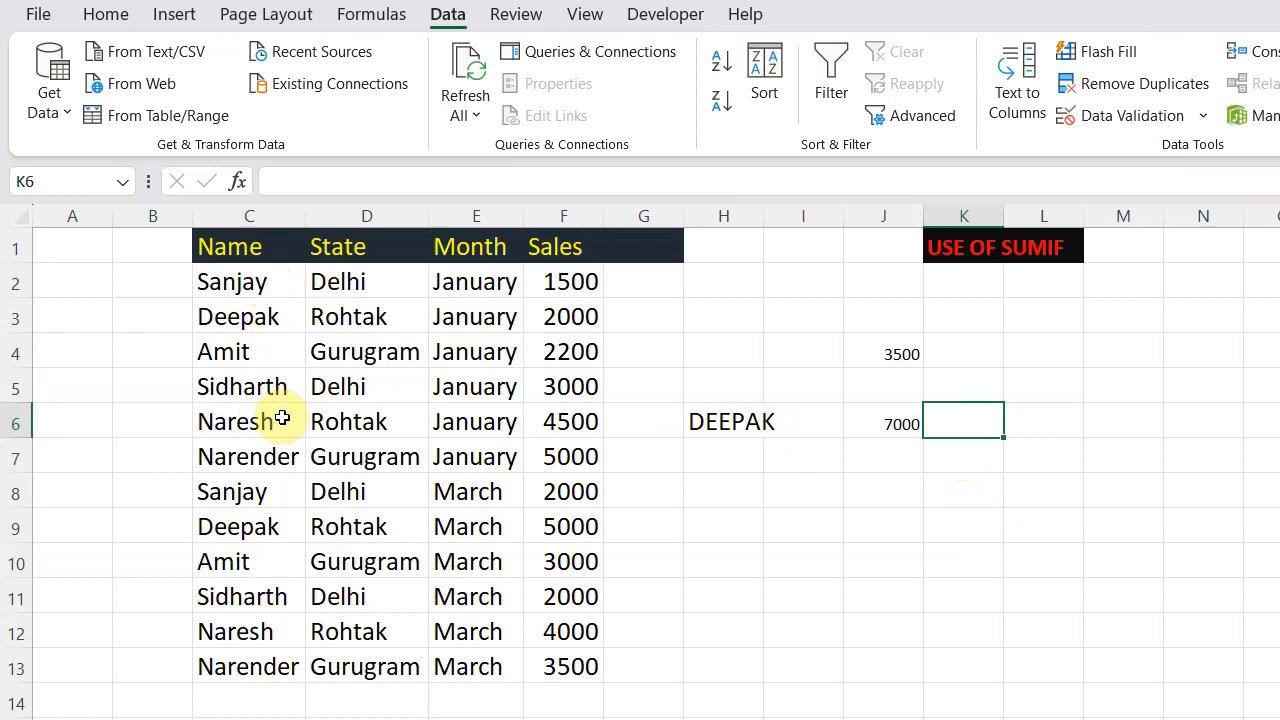
- Add a List data validation to cell H8 using the names in $C$2:$C$13 as the source
{"action": "left_click", "coordinate": [741, 489]}
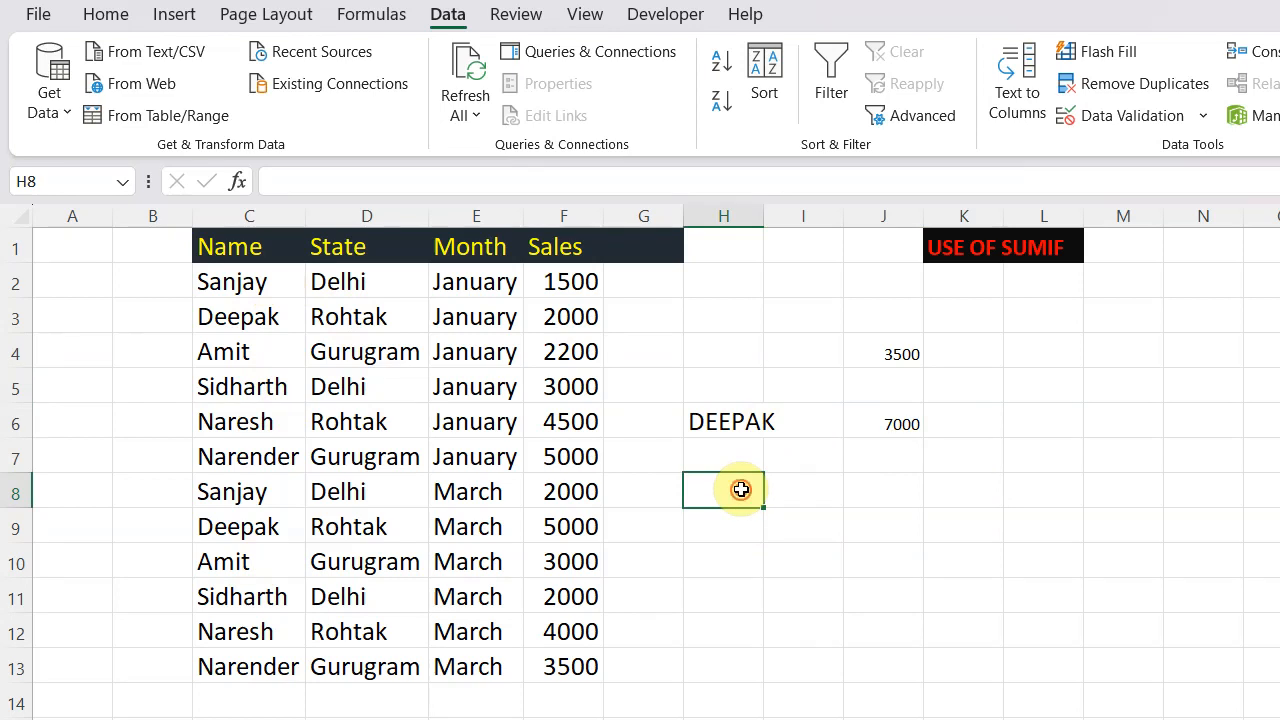
{"action": "double_click", "coordinate": [741, 489]}
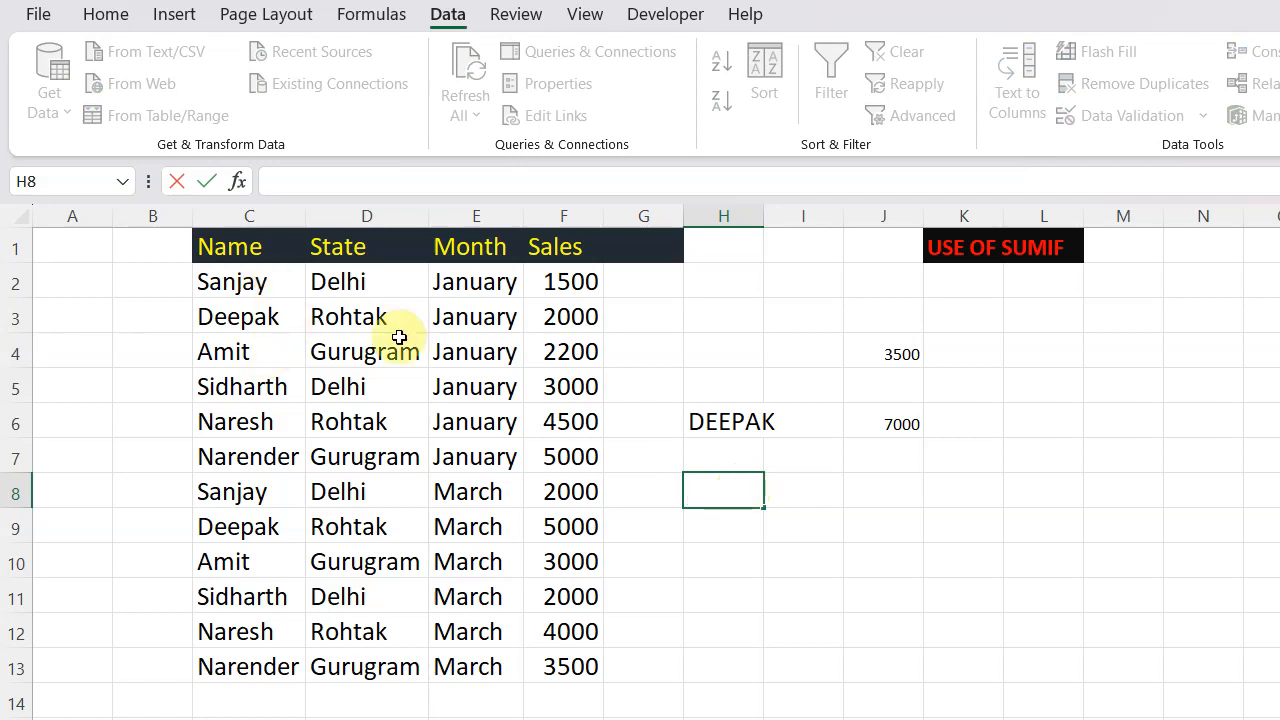
{"action": "left_click", "coordinate": [902, 601]}
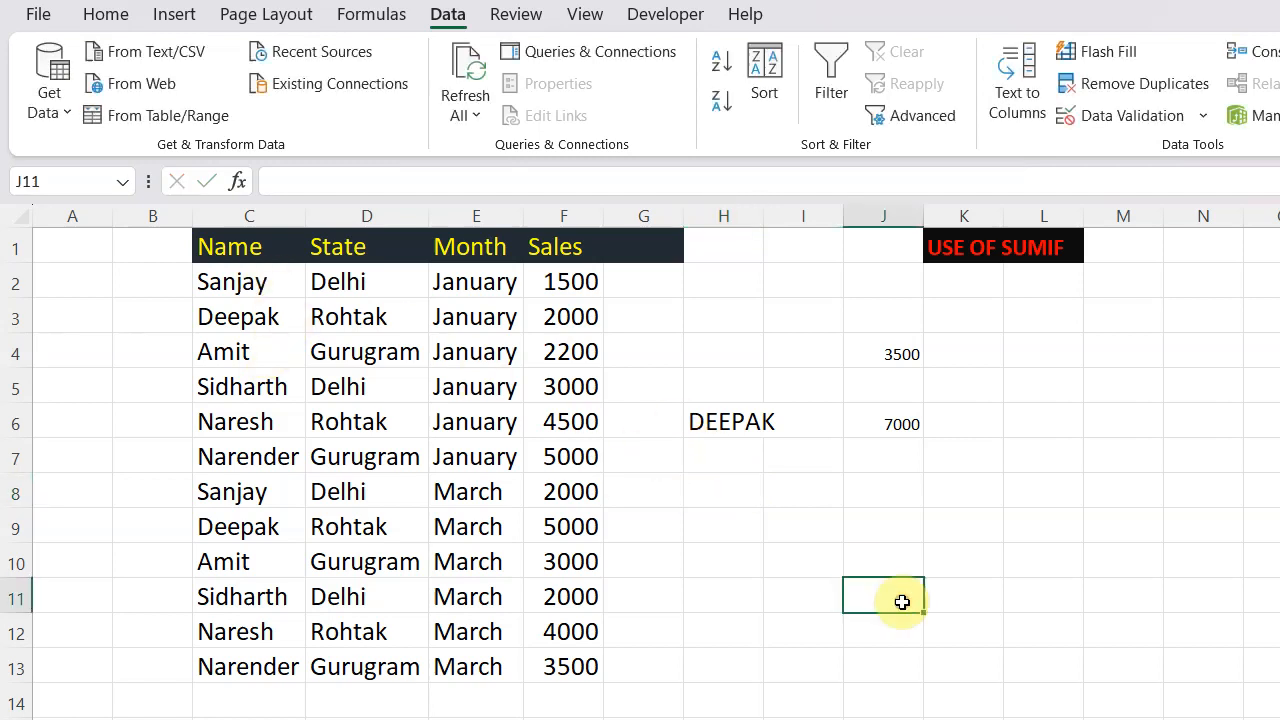
{"action": "left_click", "coordinate": [734, 484]}
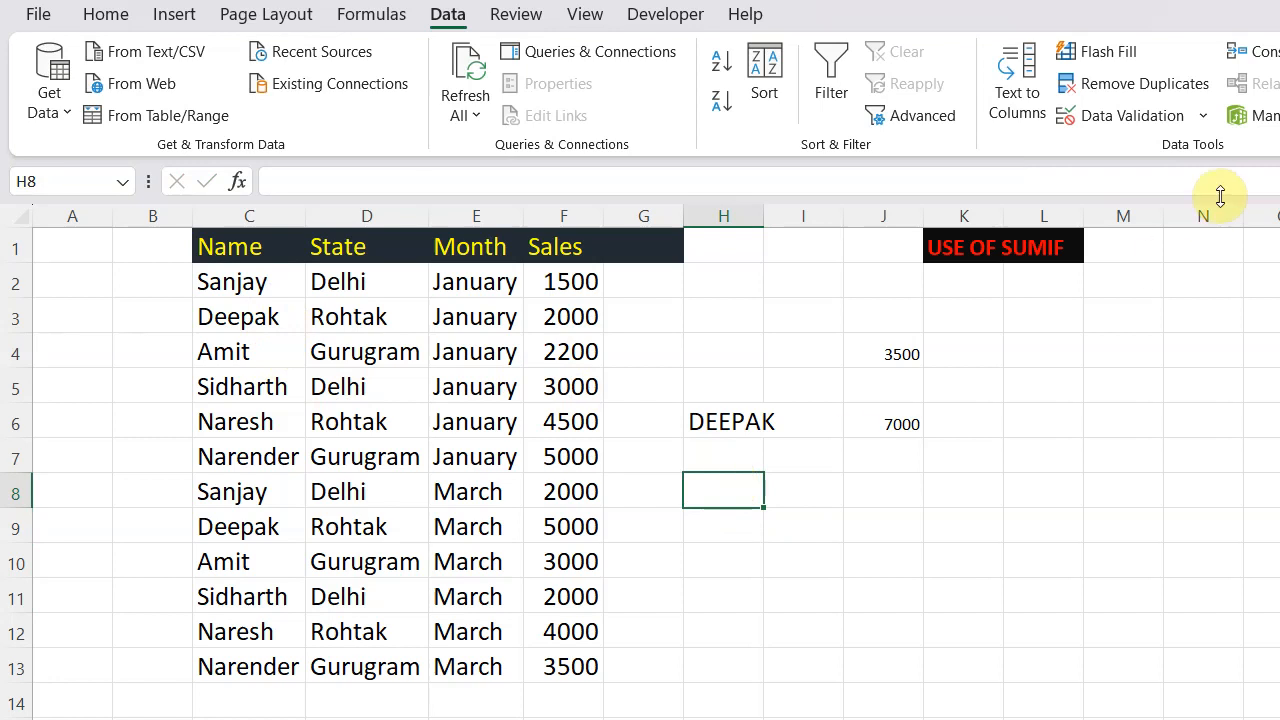
{"action": "left_click", "coordinate": [1203, 115]}
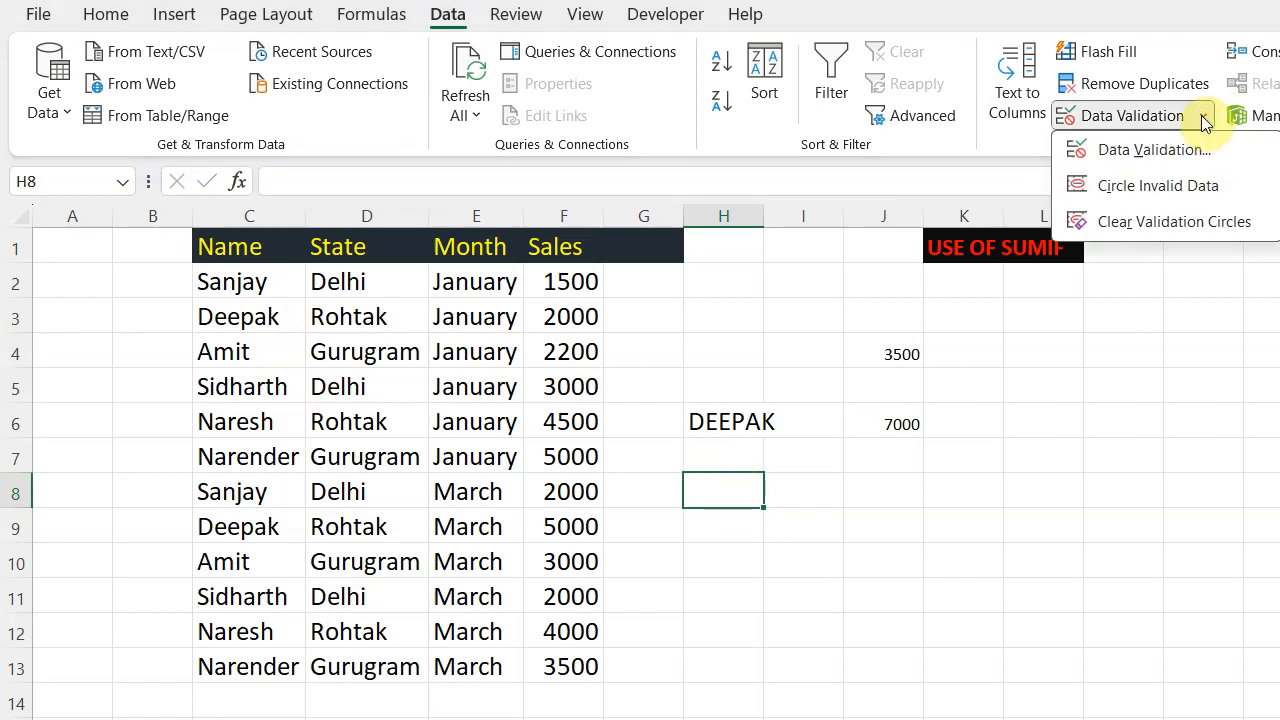
{"action": "left_click", "coordinate": [1175, 150]}
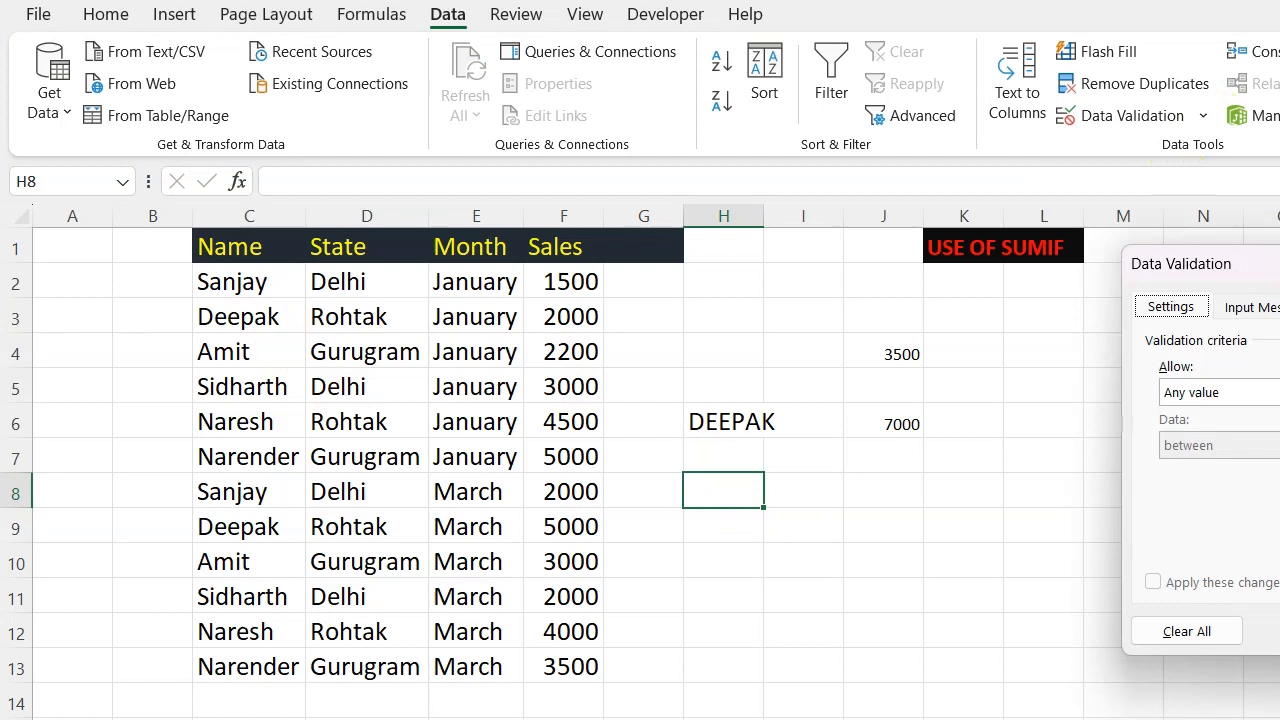
{"action": "left_click_drag", "start_coordinate": [1276, 266], "coordinate": [634, 287]}
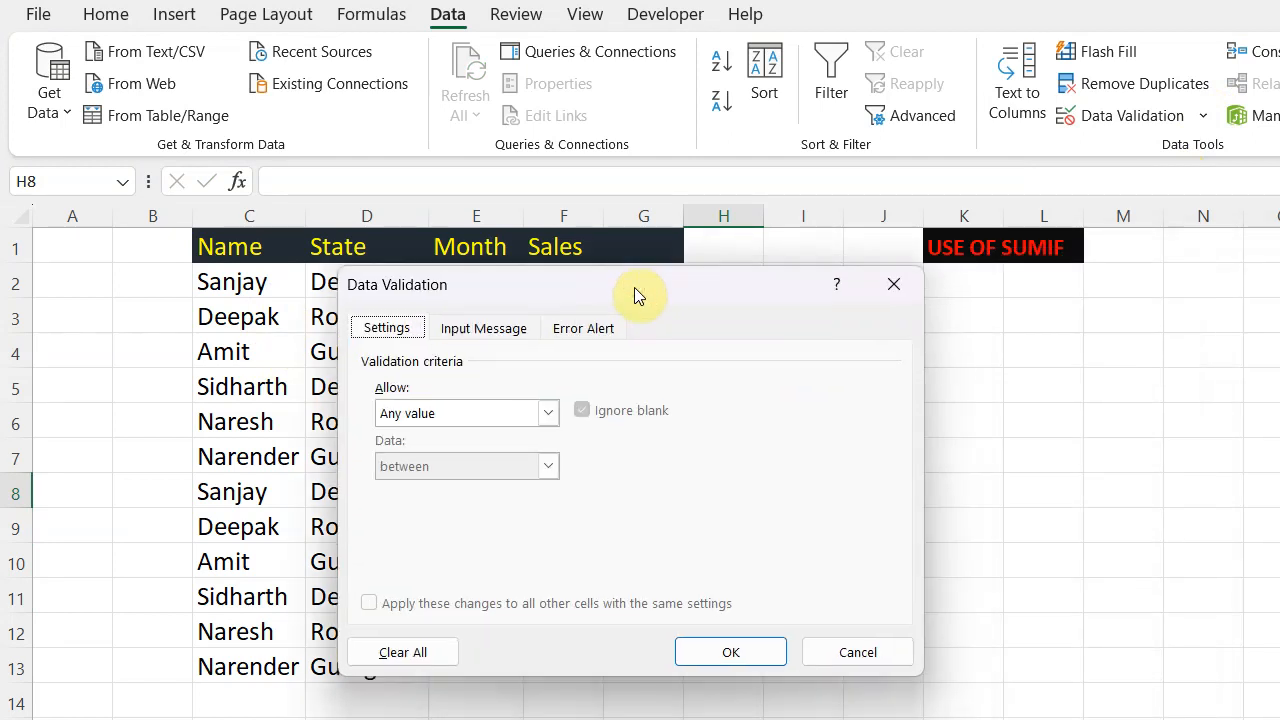
{"action": "left_click", "coordinate": [548, 413]}
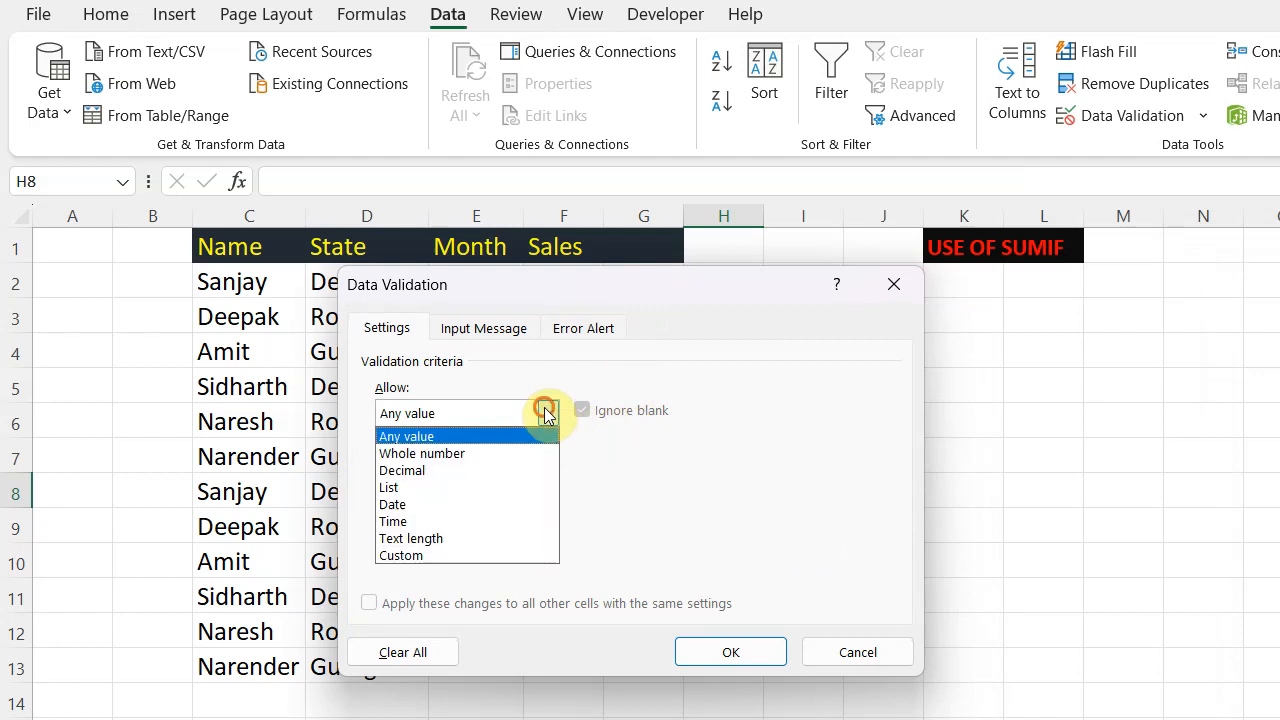
{"action": "left_click", "coordinate": [460, 490]}
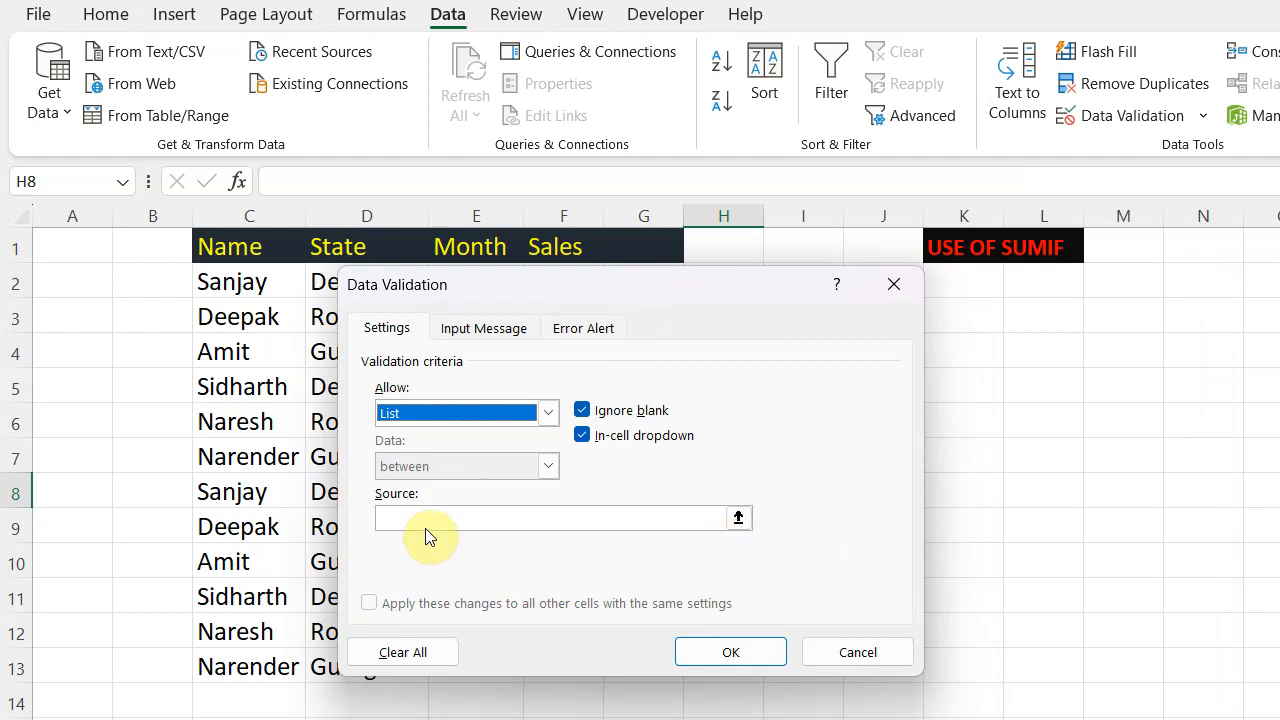
{"action": "left_click", "coordinate": [738, 517]}
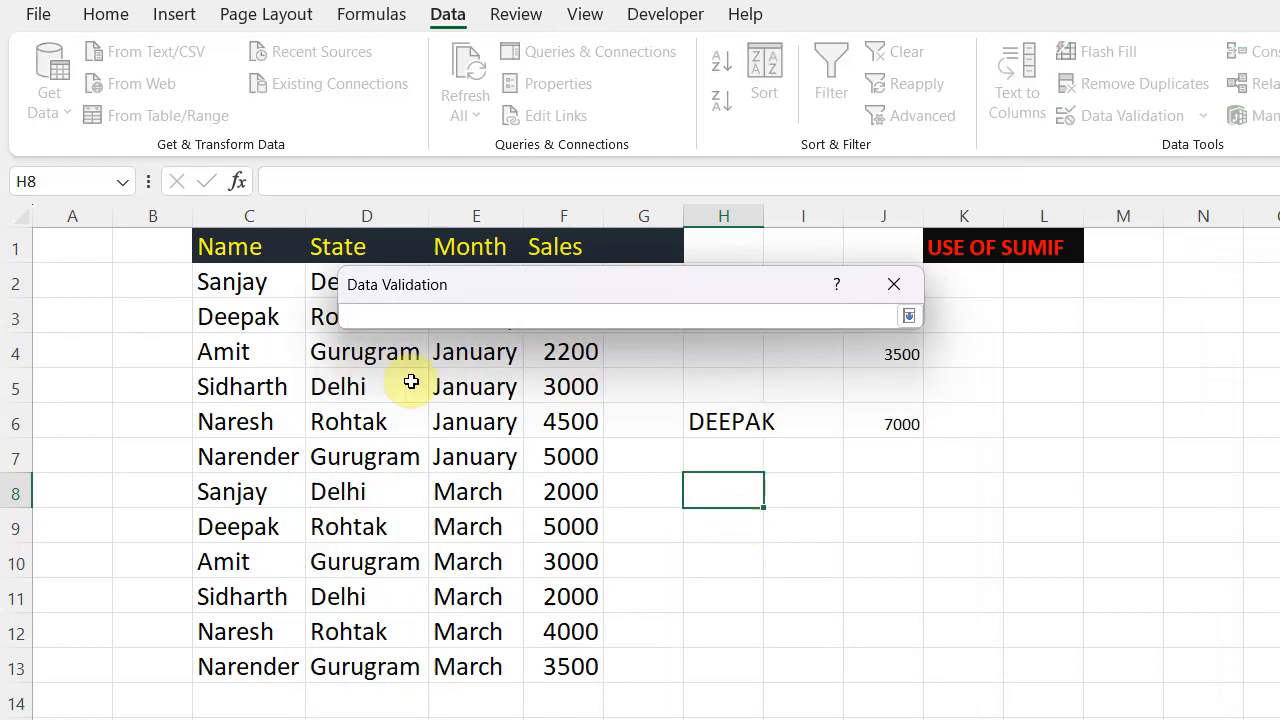
{"action": "left_click_drag", "start_coordinate": [248, 282], "coordinate": [247, 675]}
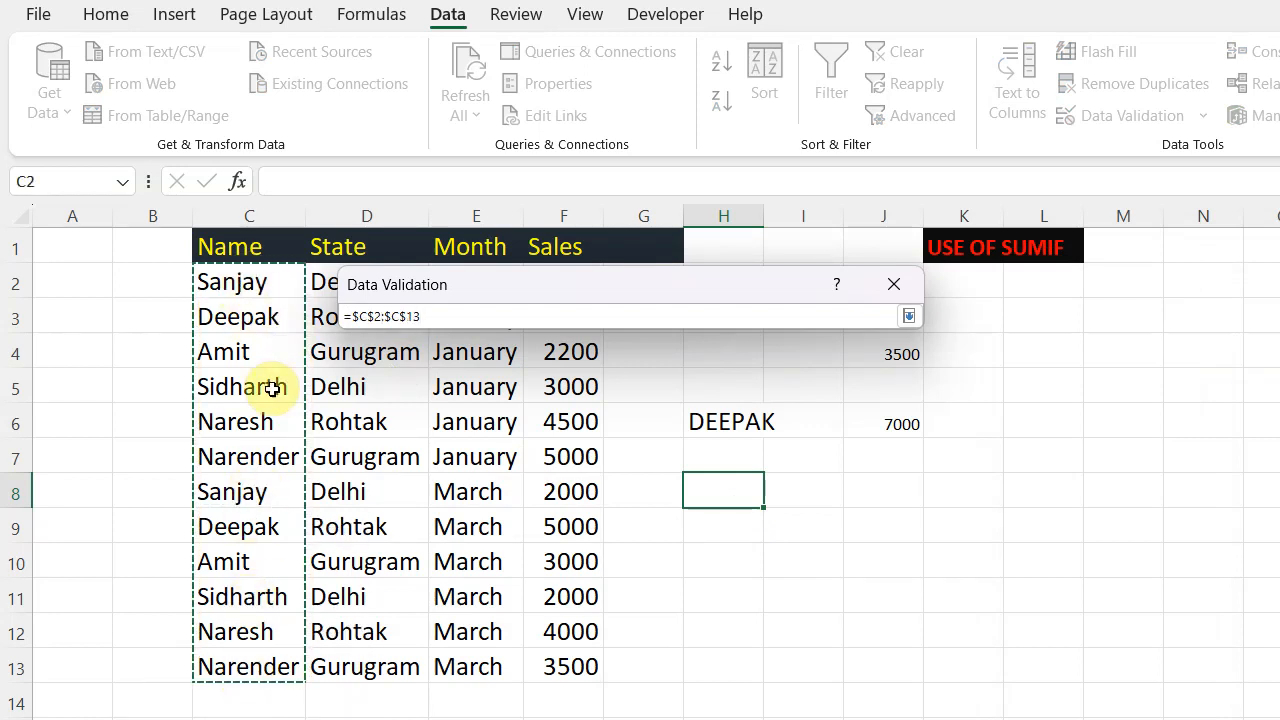
{"action": "left_click", "coordinate": [909, 318]}
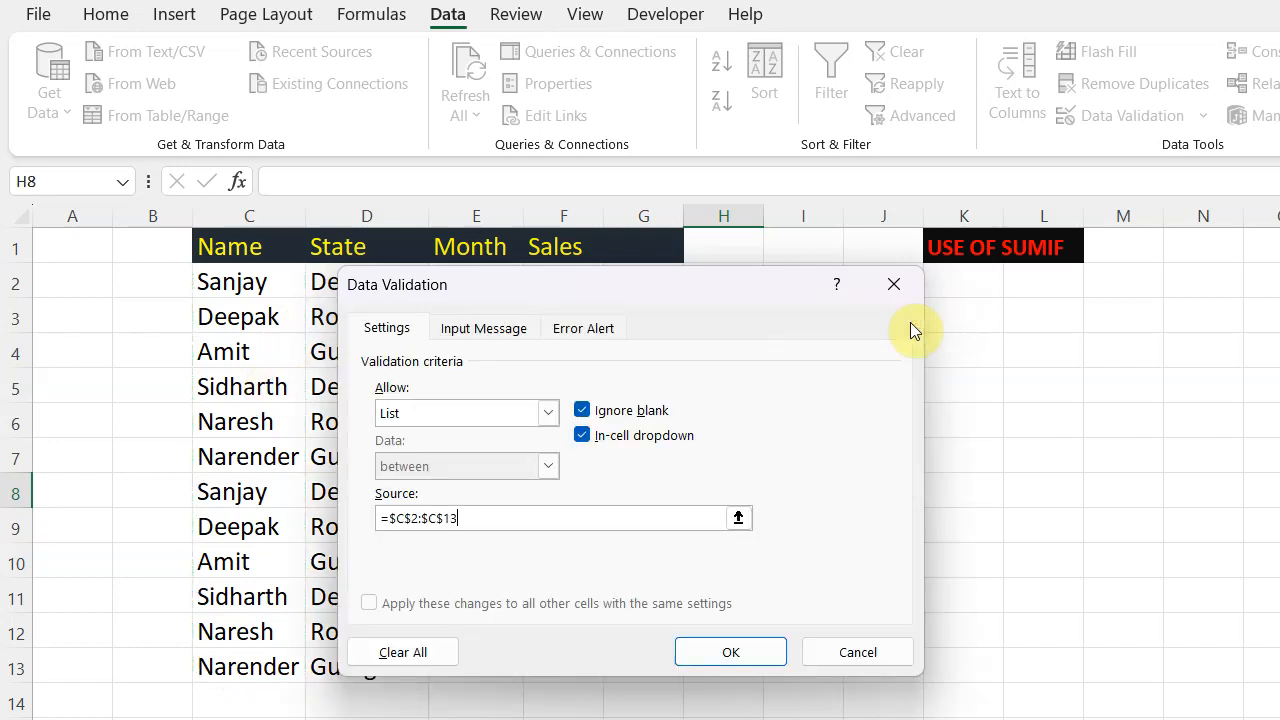
{"action": "left_click", "coordinate": [735, 652]}
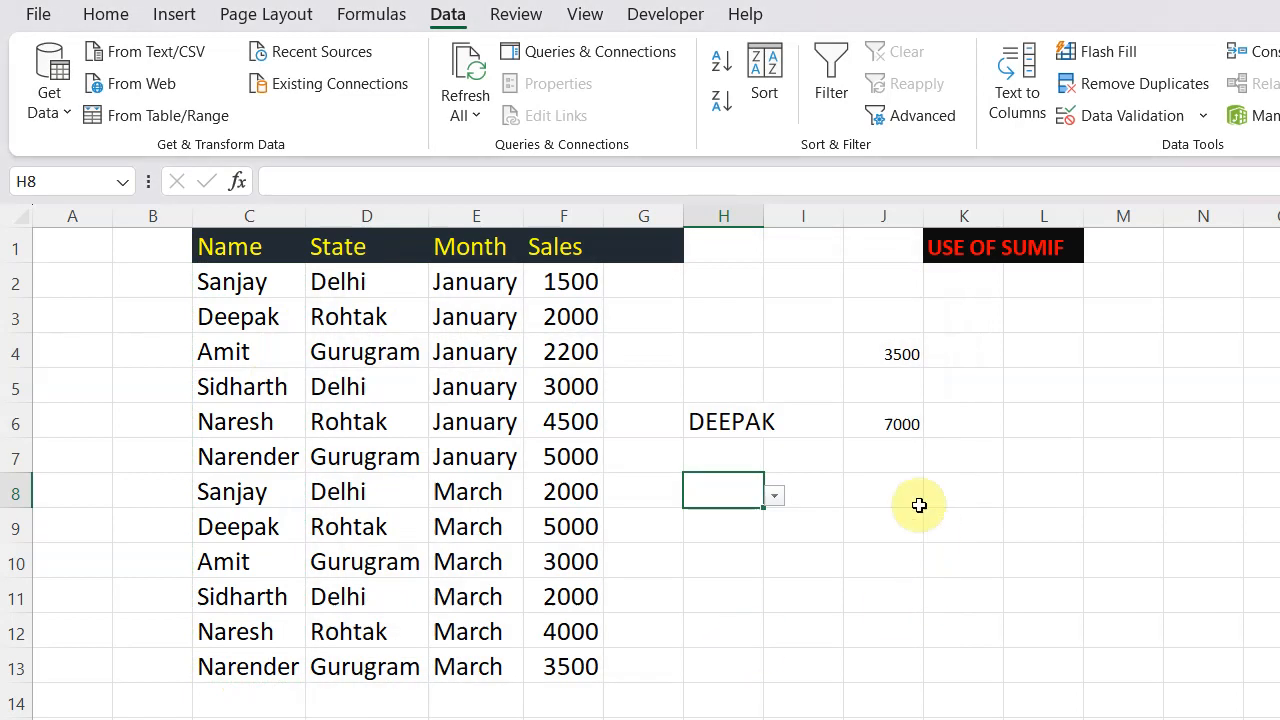
- In J8, enter a SUMIF formula over C2:C13 using H8 as the criterion, summing F2:F13
{"action": "left_click", "coordinate": [899, 482]}
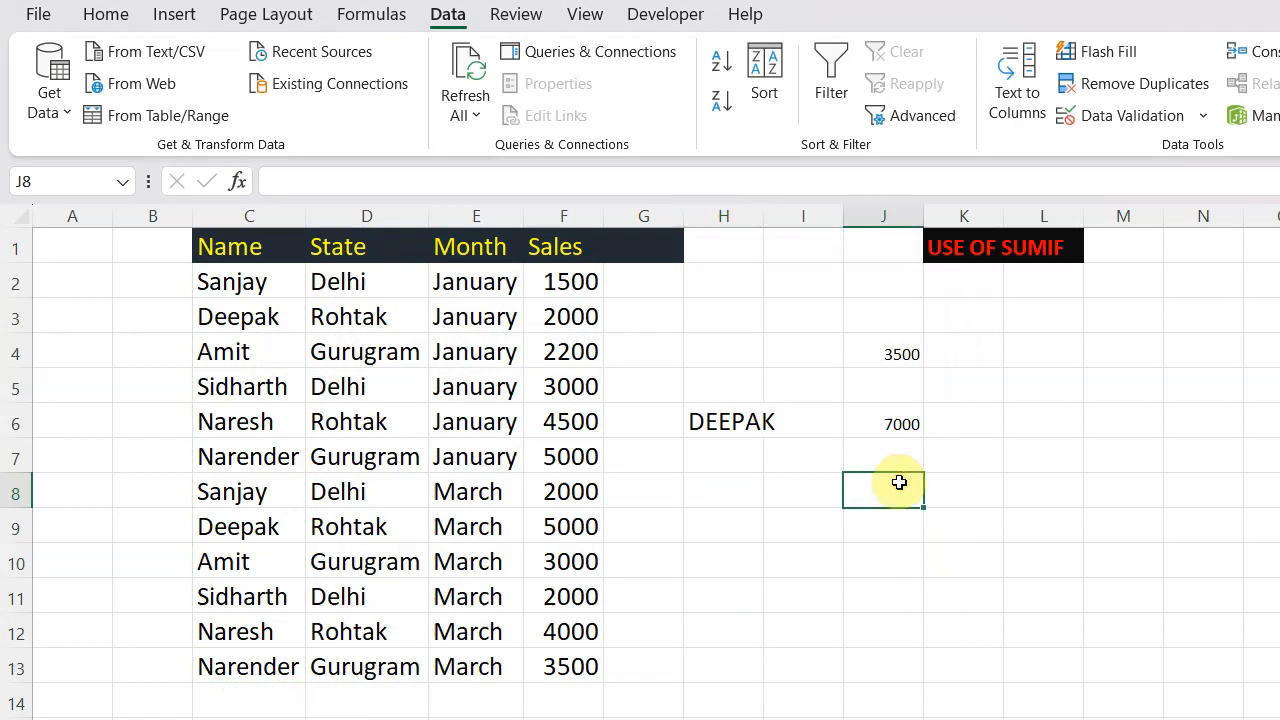
{"action": "left_click", "coordinate": [737, 488]}
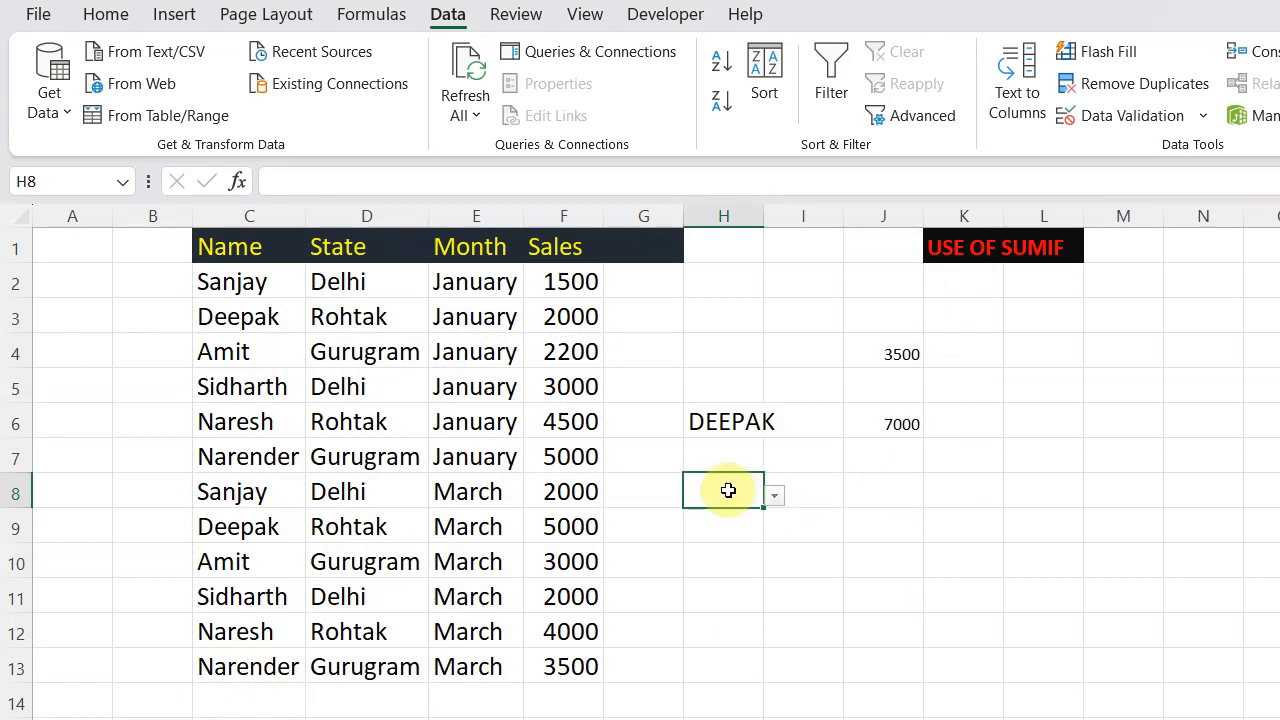
{"action": "left_click", "coordinate": [917, 487]}
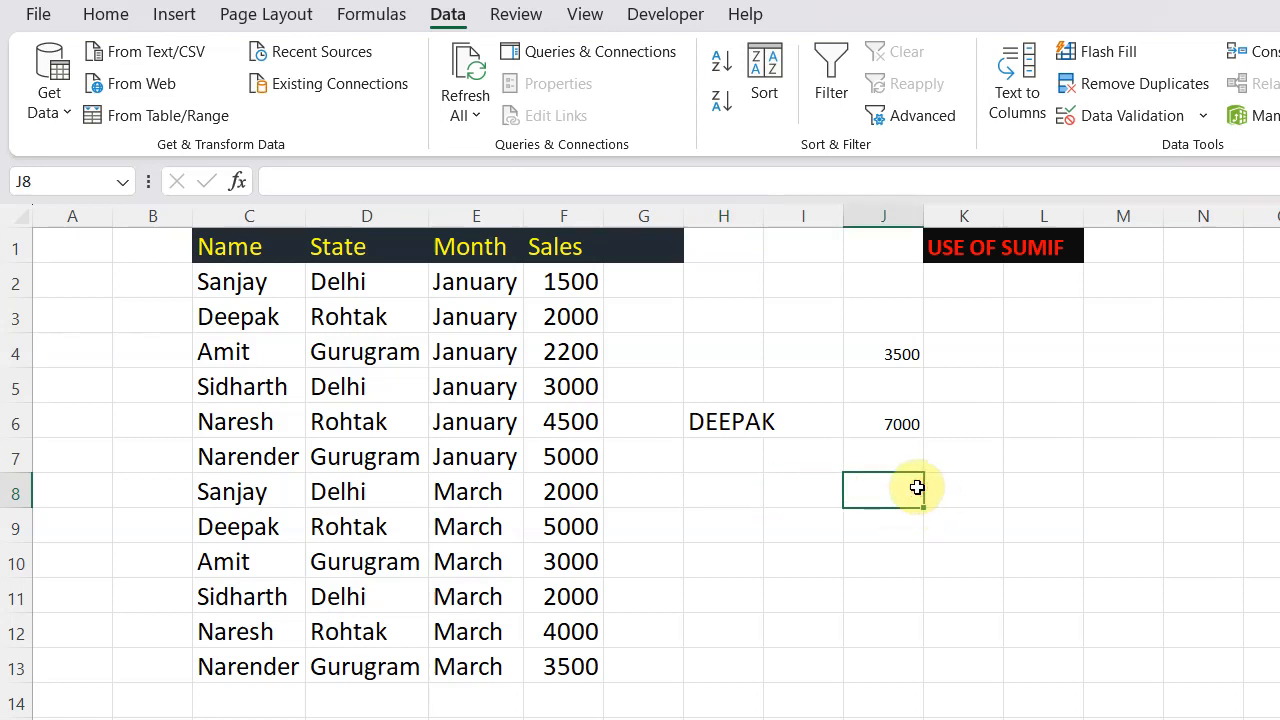
{"action": "type", "text": "="}
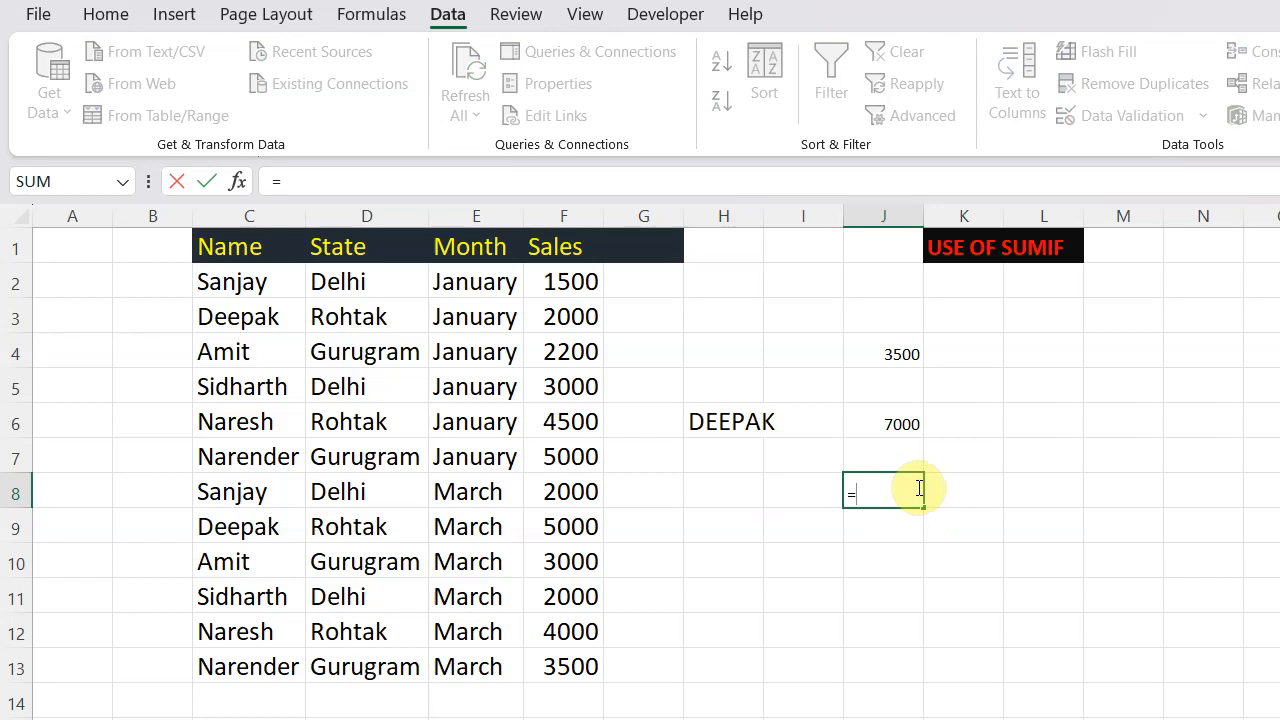
{"action": "type", "text": "SUMI"}
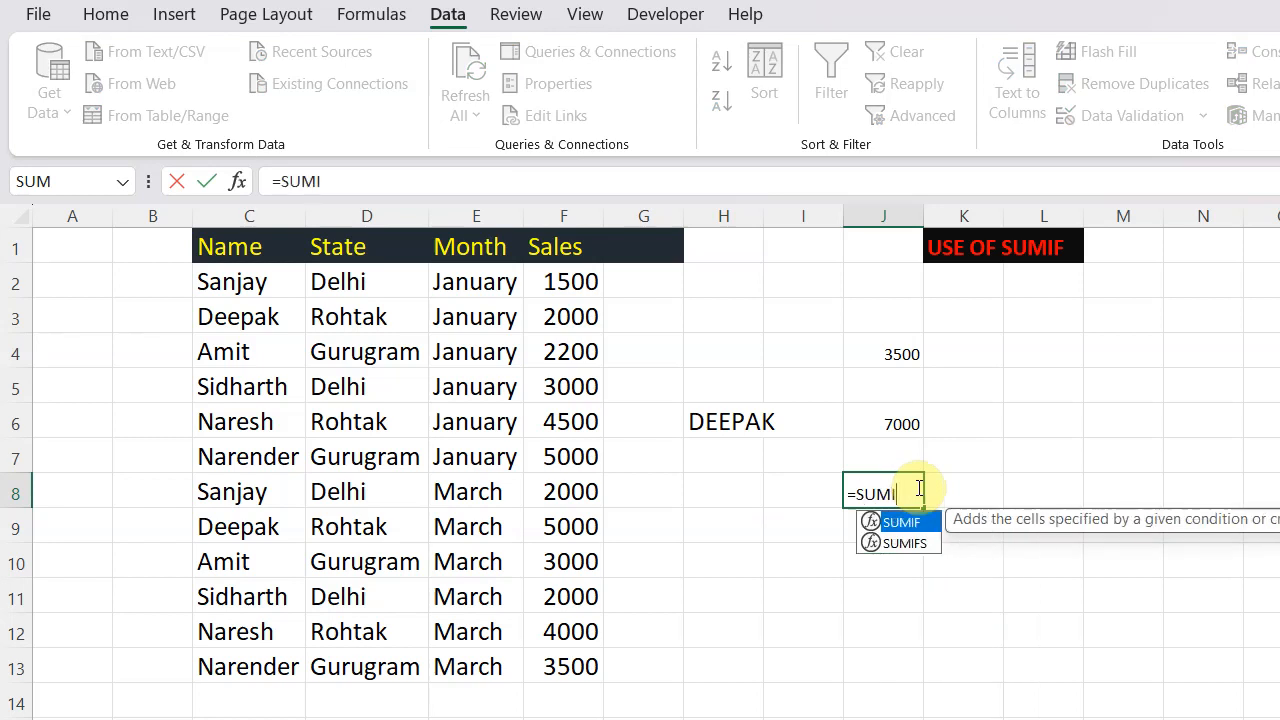
{"action": "type", "text": "F("}
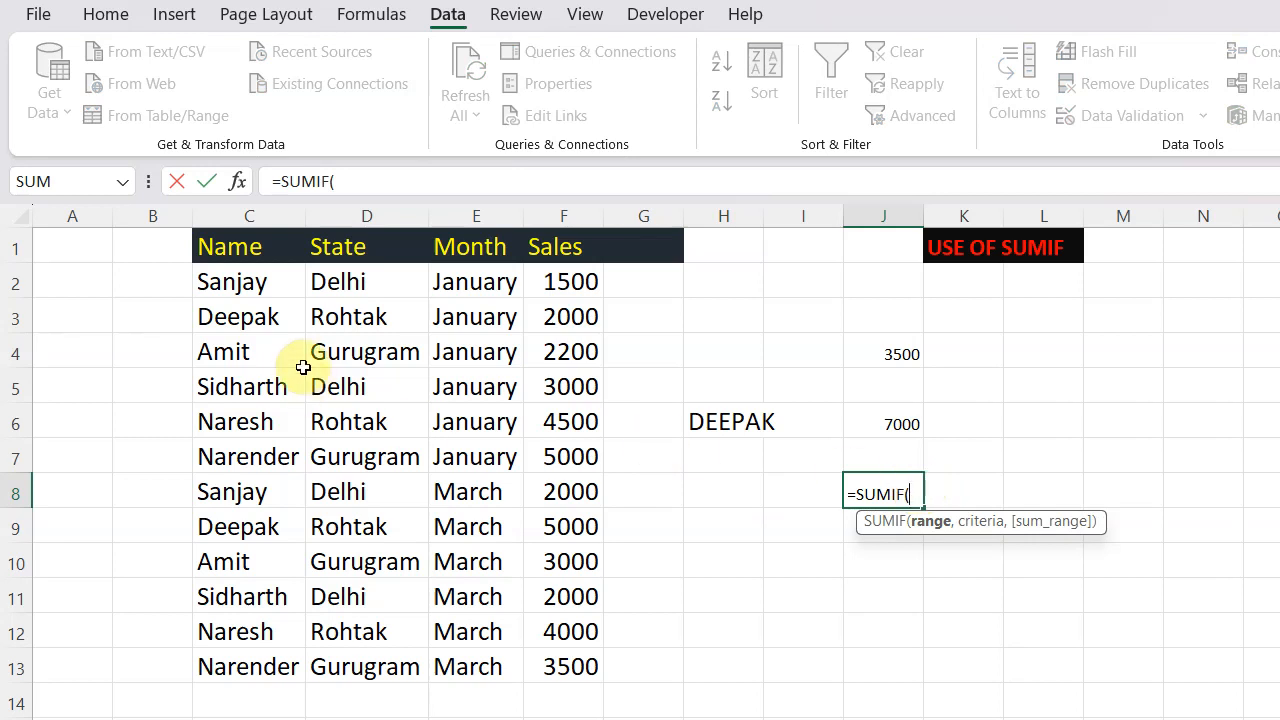
{"action": "left_click_drag", "start_coordinate": [260, 279], "coordinate": [256, 672]}
{"action": "type", "text": ","}
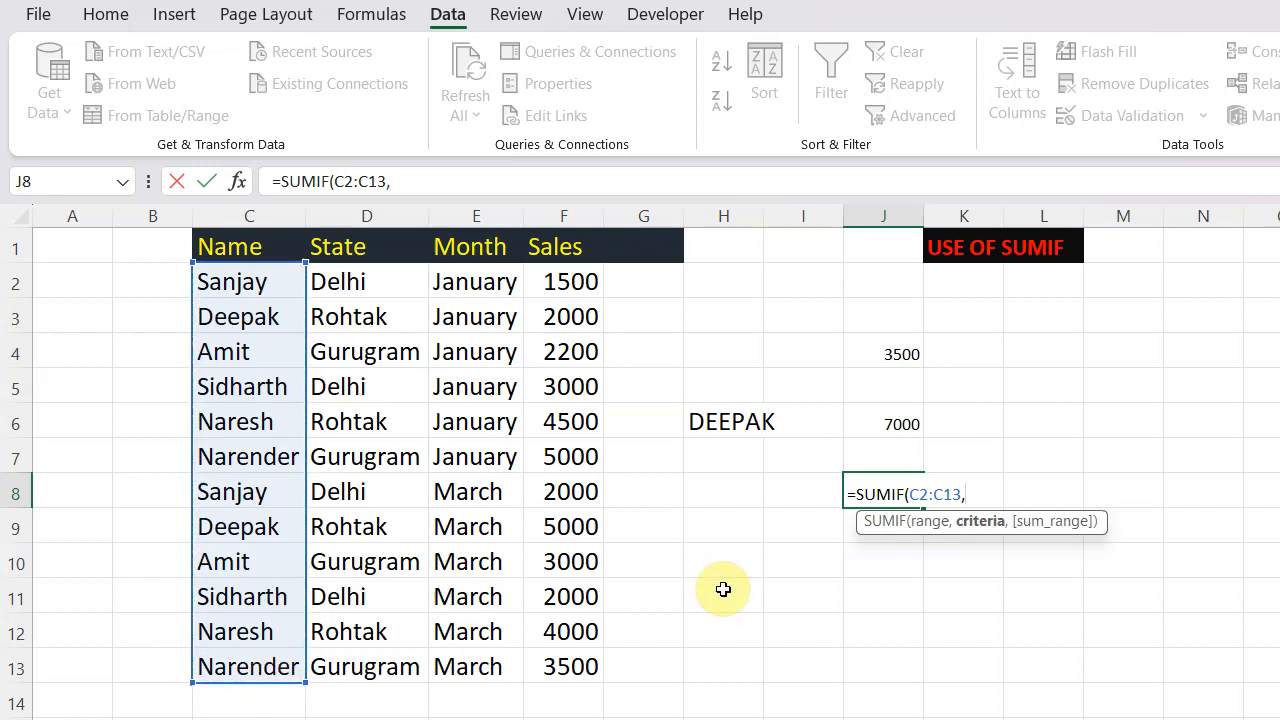
{"action": "left_click", "coordinate": [729, 504]}
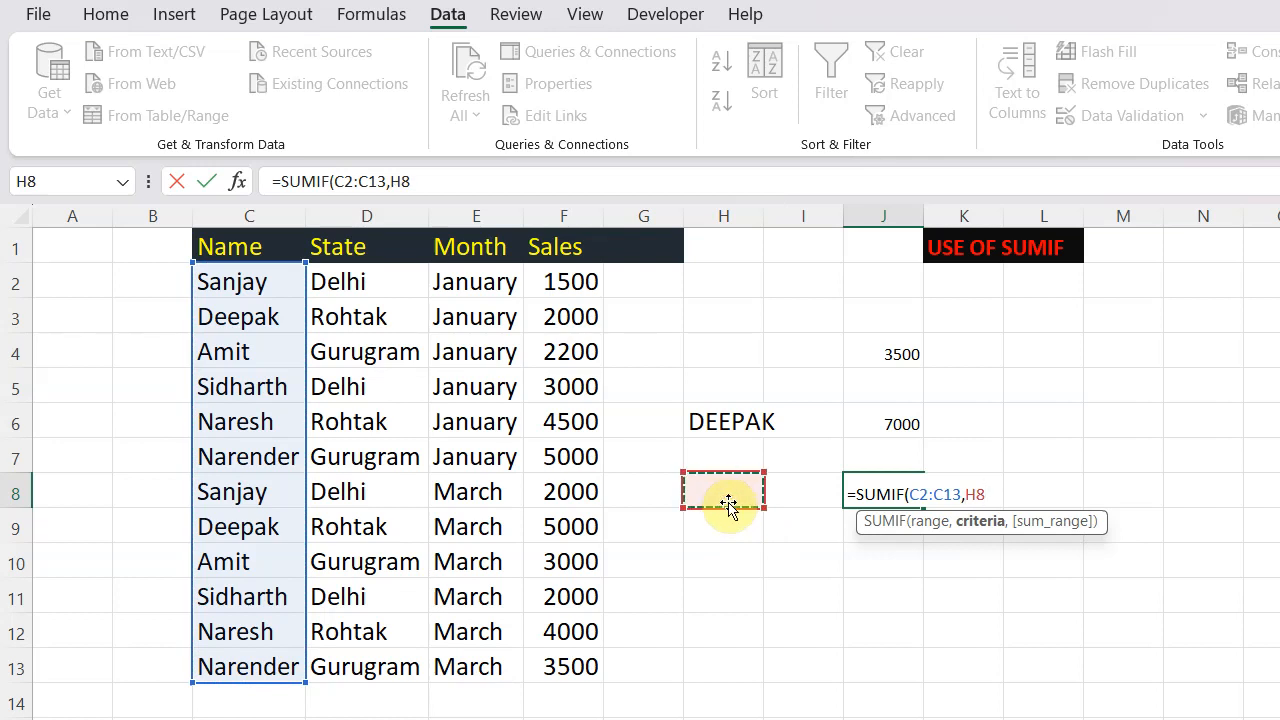
{"action": "type", "text": ","}
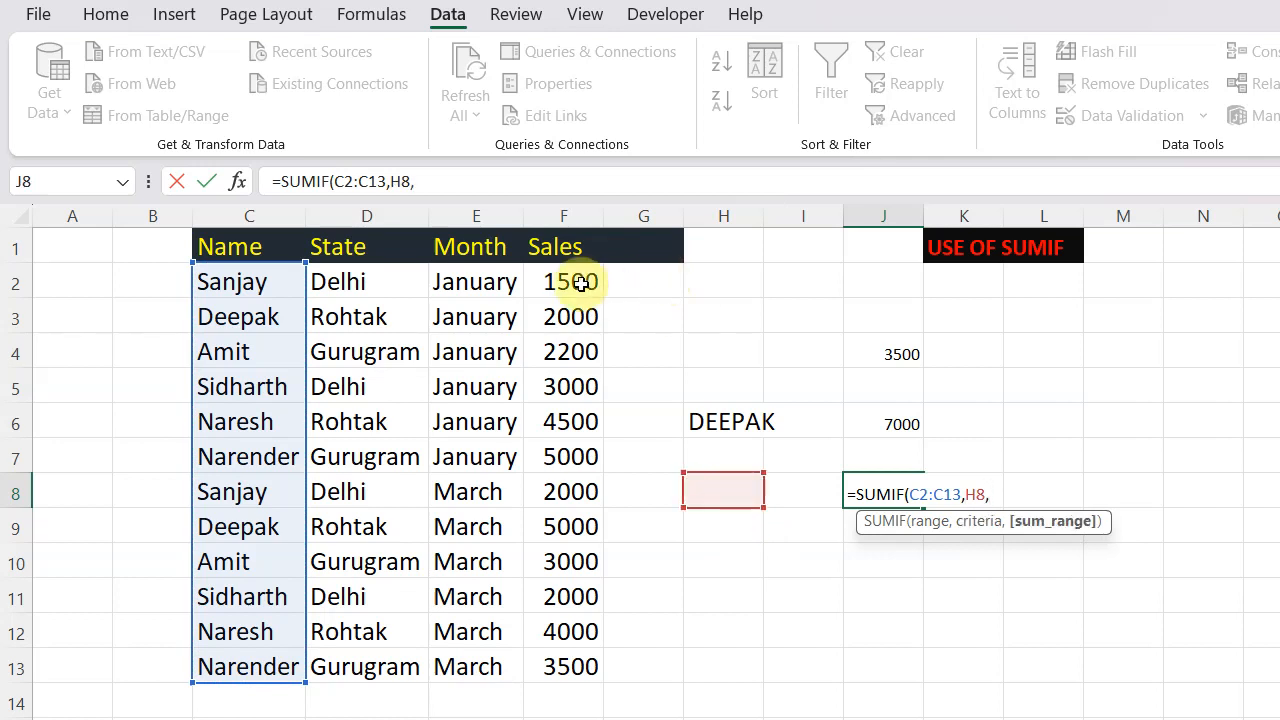
{"action": "left_click_drag", "start_coordinate": [580, 281], "coordinate": [603, 676]}
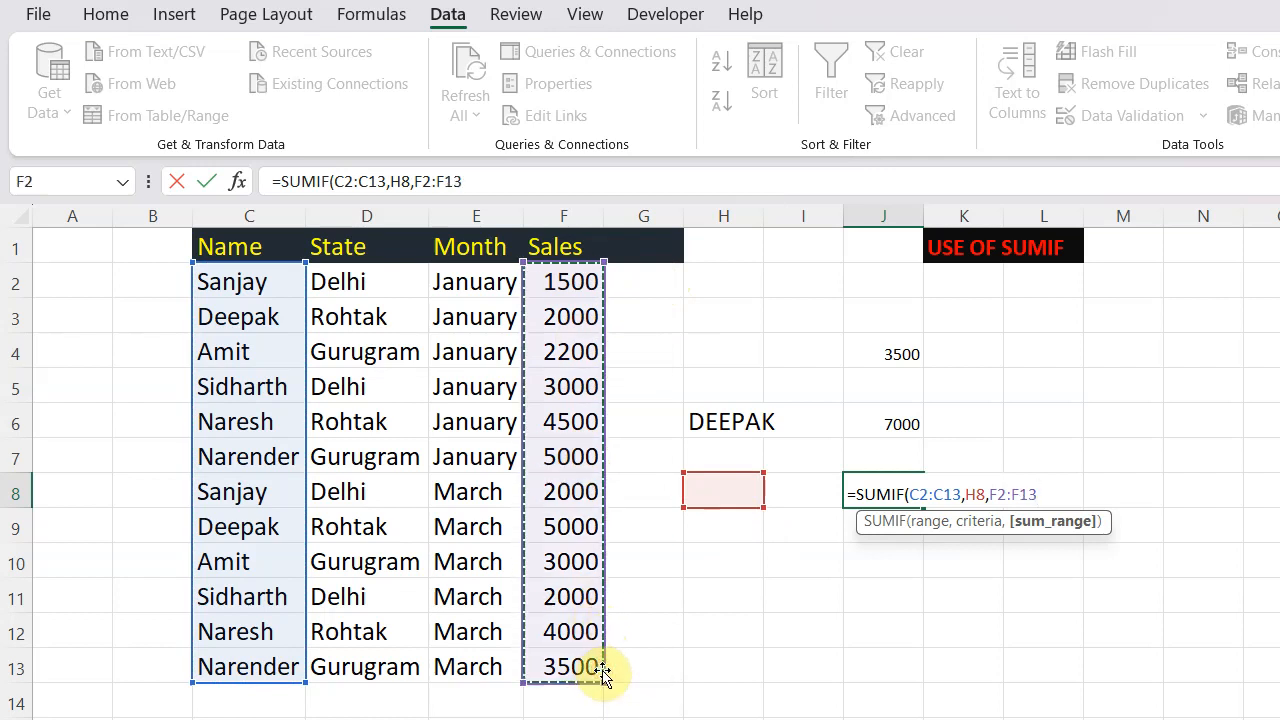
{"action": "type", "text": ")"}
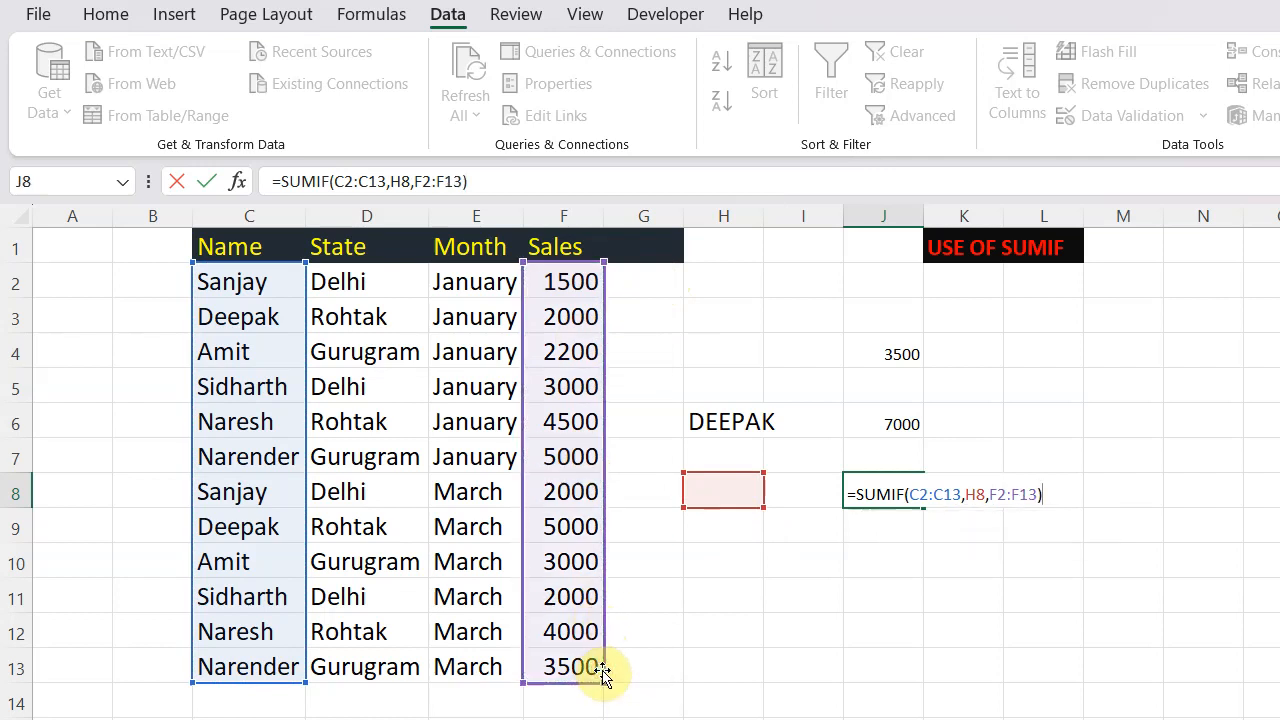
{"action": "key", "text": "Return"}
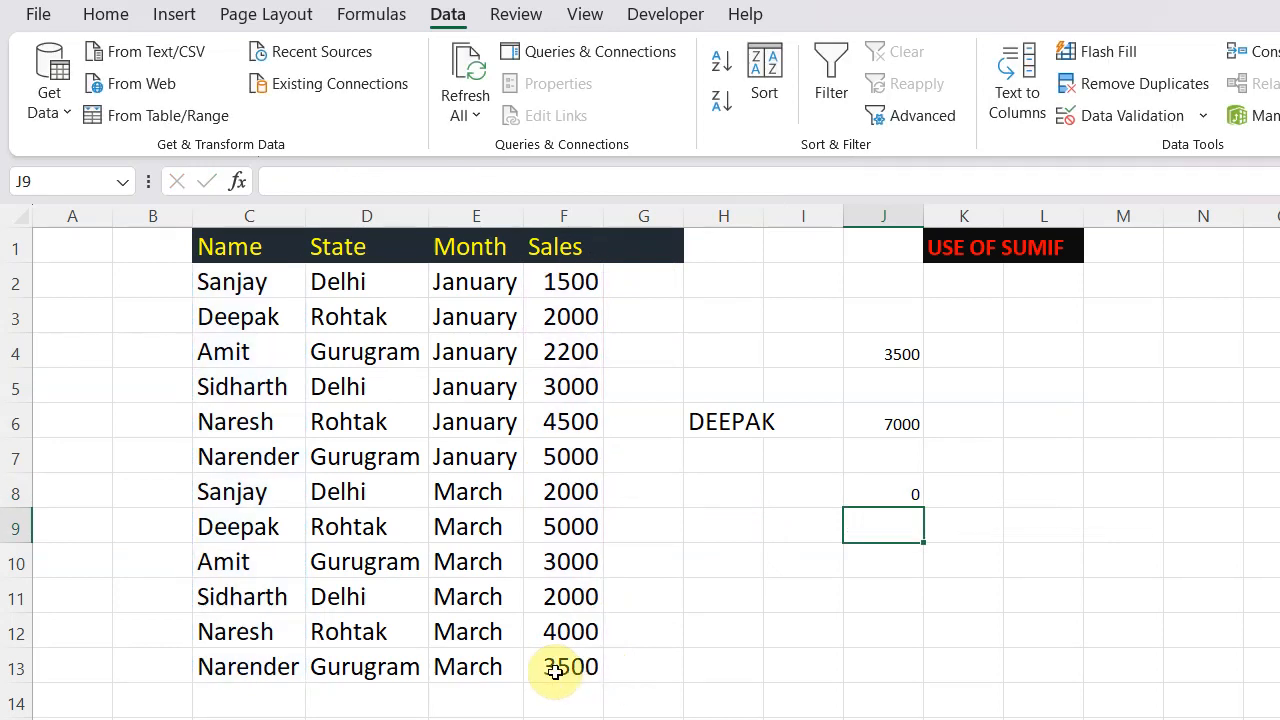
- Choose names from H8's dropdown list, first Sanjay and finally Deepak, to drive the J8 total
{"action": "left_click", "coordinate": [745, 483]}
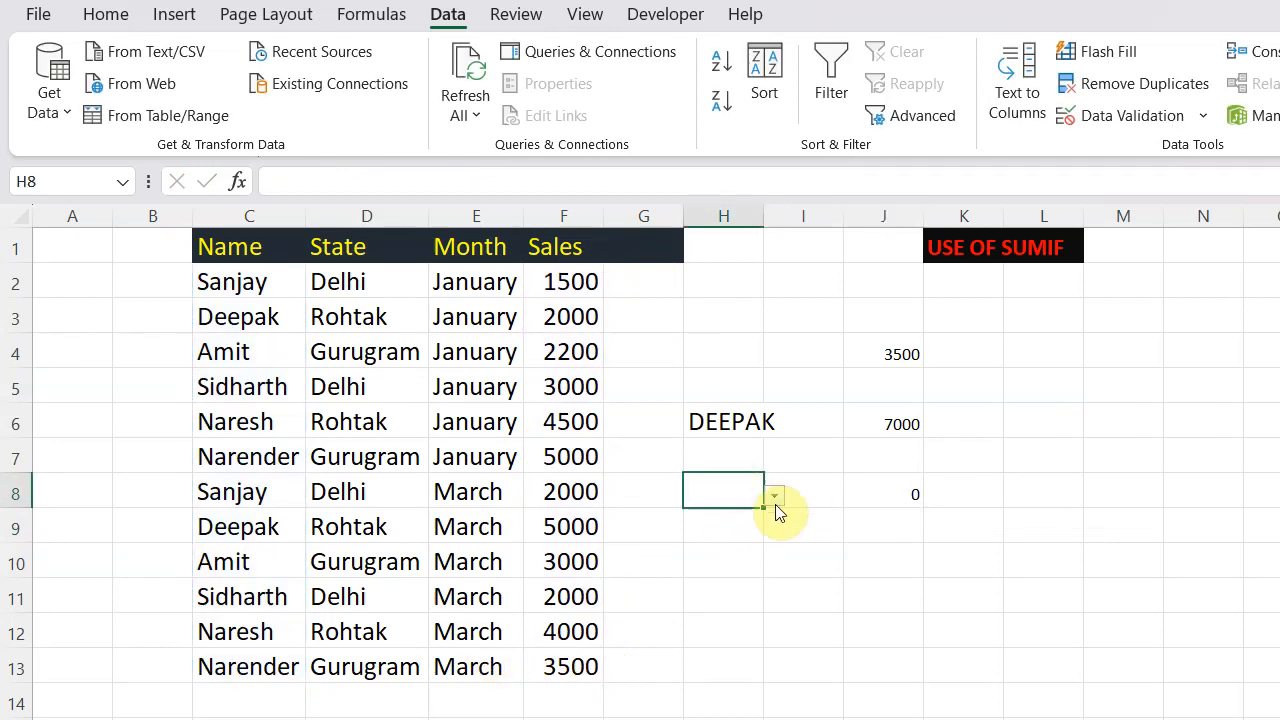
{"action": "left_click", "coordinate": [776, 497]}
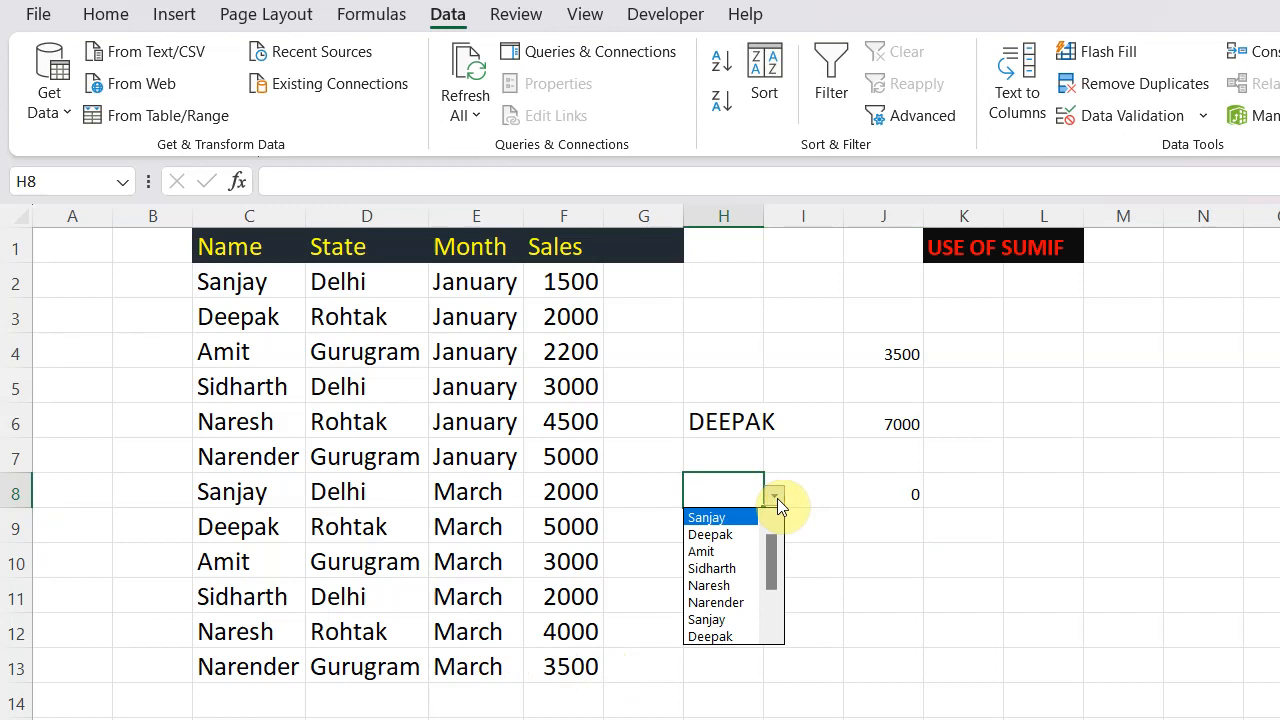
{"action": "left_click", "coordinate": [726, 517]}
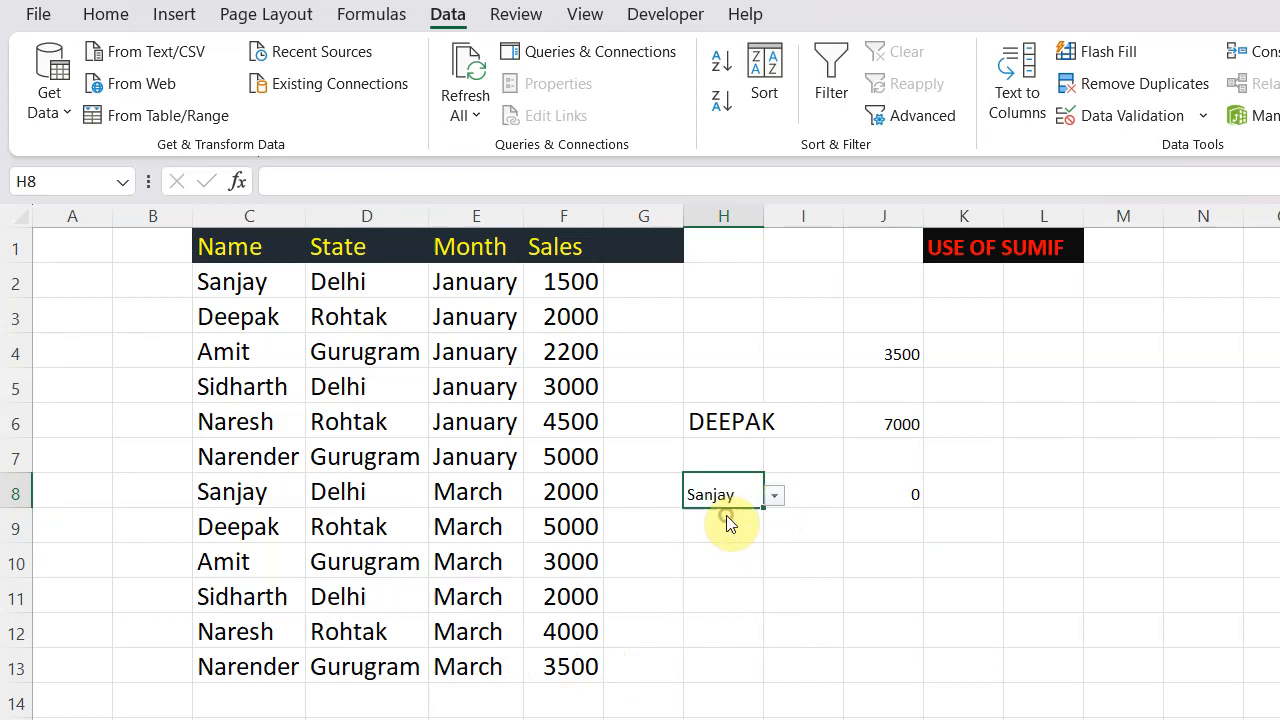
{"action": "left_click", "coordinate": [776, 500]}
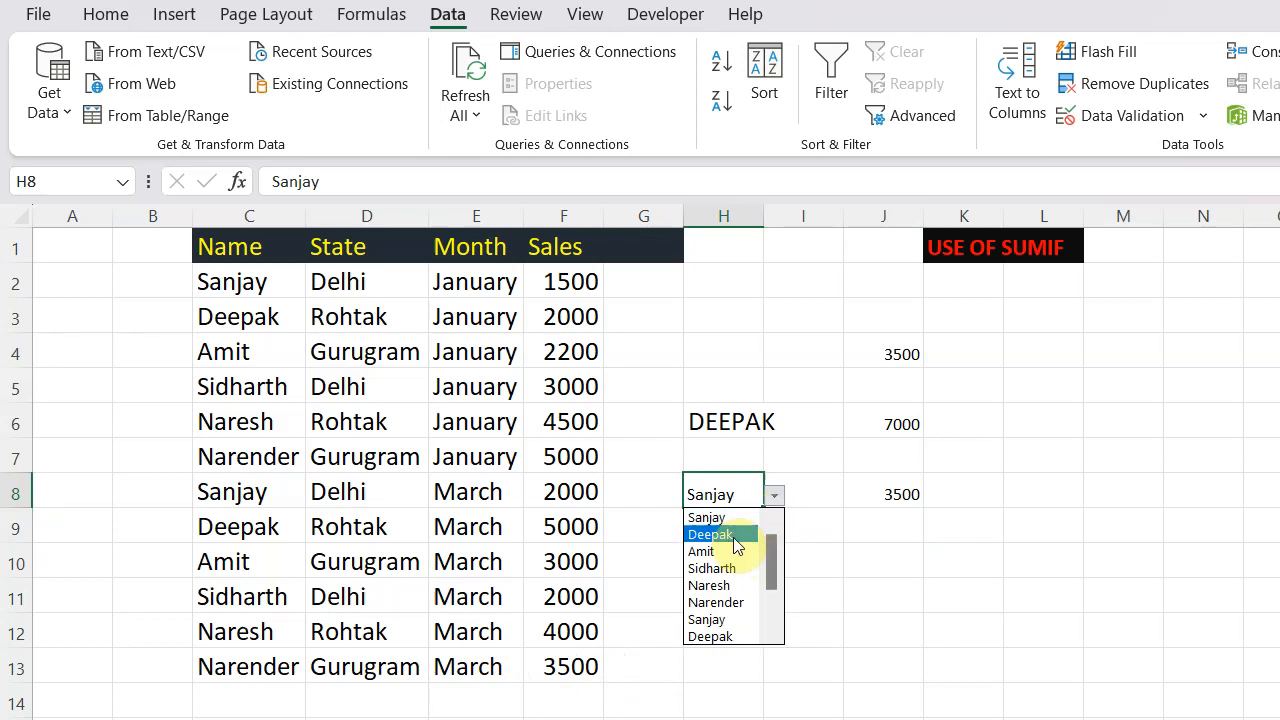
{"action": "left_click", "coordinate": [733, 535]}
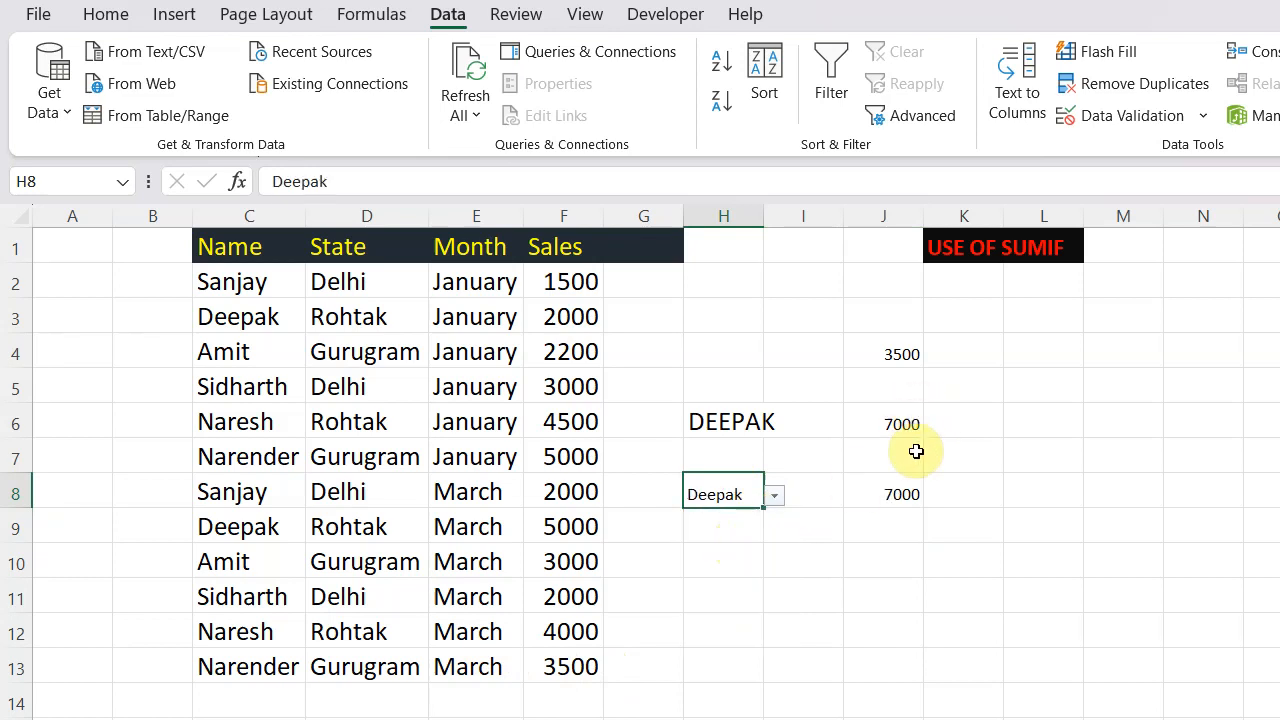